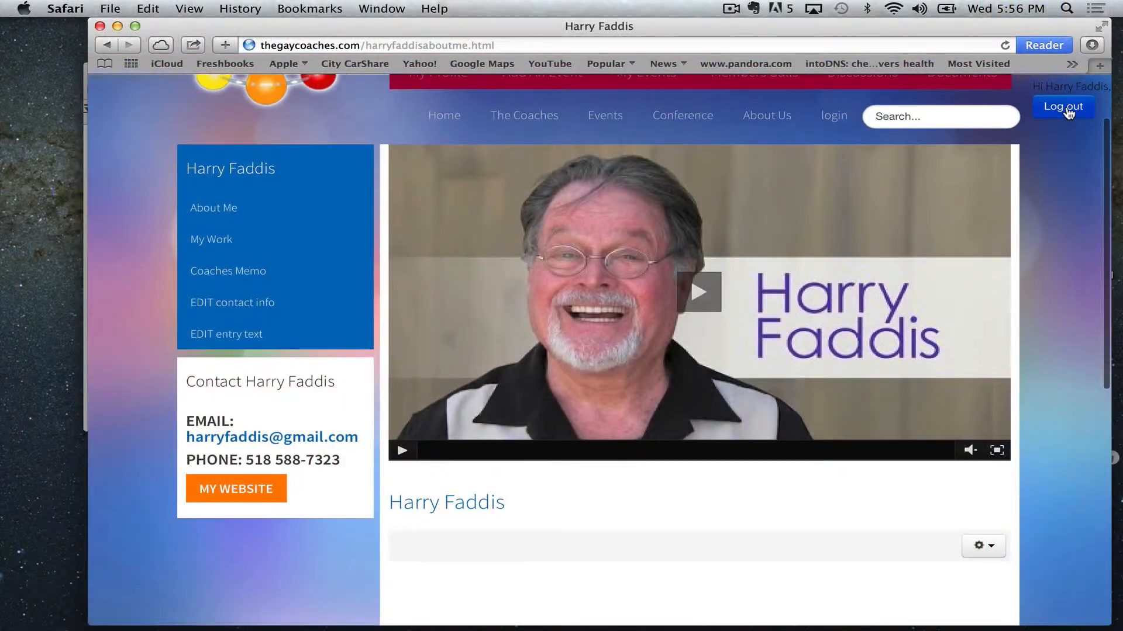
- Open the coach's profile article for editing from the About Me page
scroll(1068, 112, "up", 3)
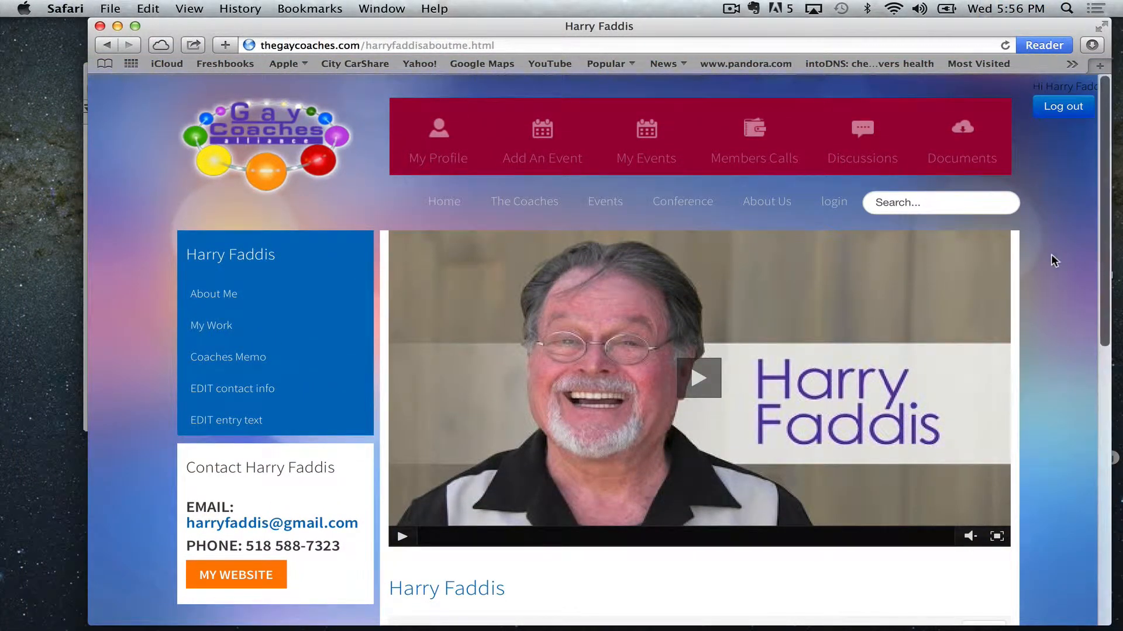
scroll(1051, 257, "down", 5)
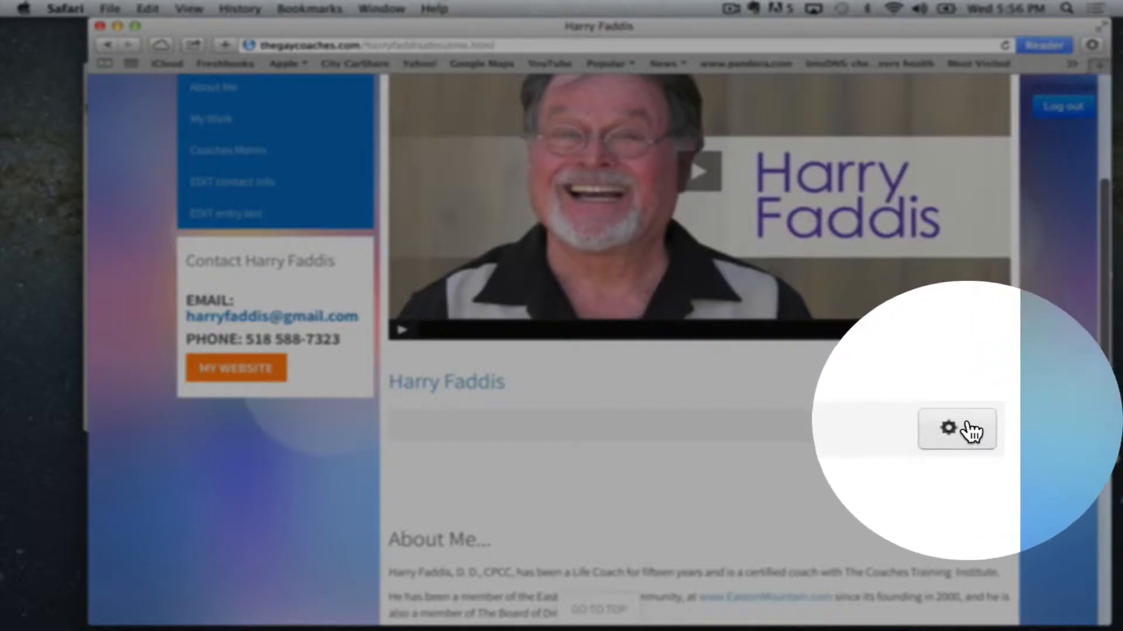
left_click(983, 425)
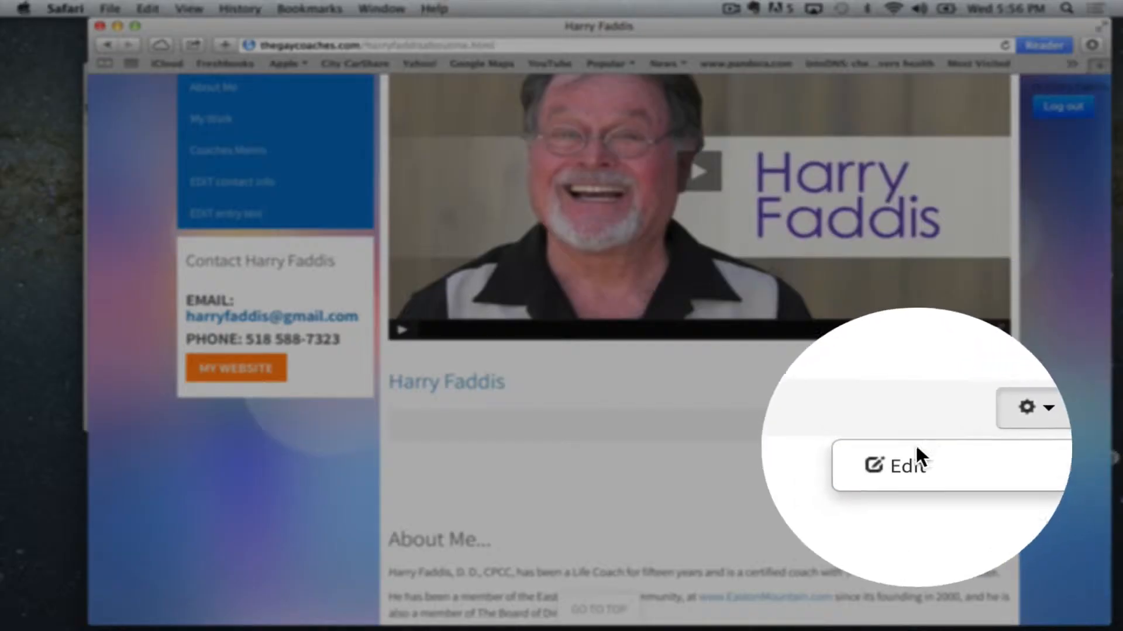
left_click(914, 458)
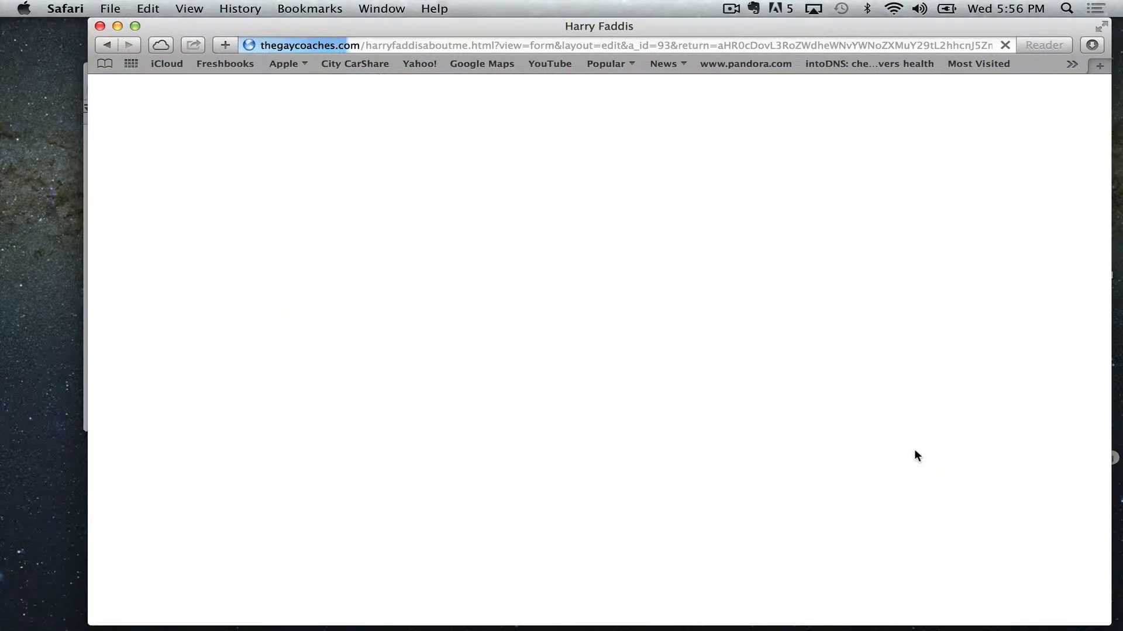
scroll(916, 455, "down", 6)
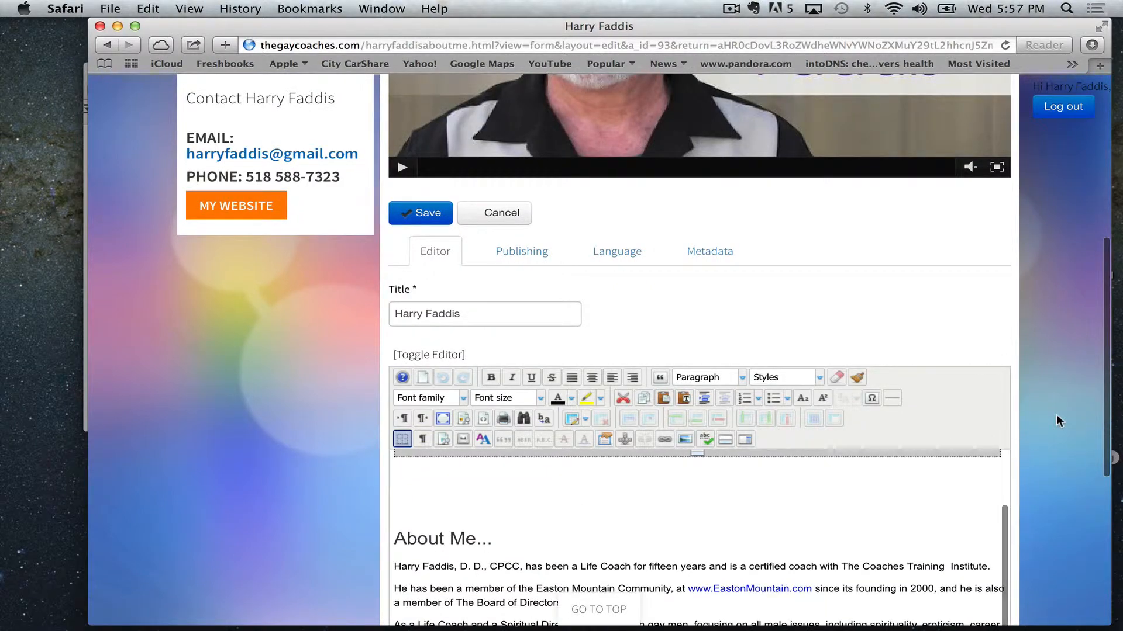
- Examine the short intro statement, the read-more divider and the longer About Me statement in the article editor
scroll(1056, 414, "down", 4)
scroll(940, 412, "up", 3)
scroll(940, 412, "up", 1)
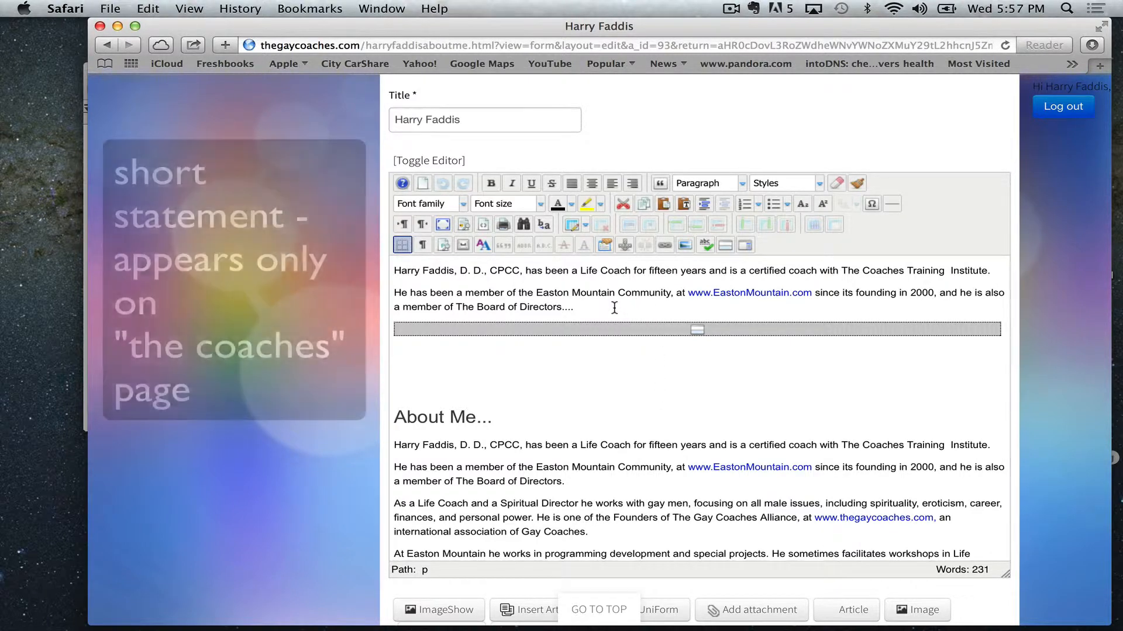
left_click_drag(615, 307, 391, 270)
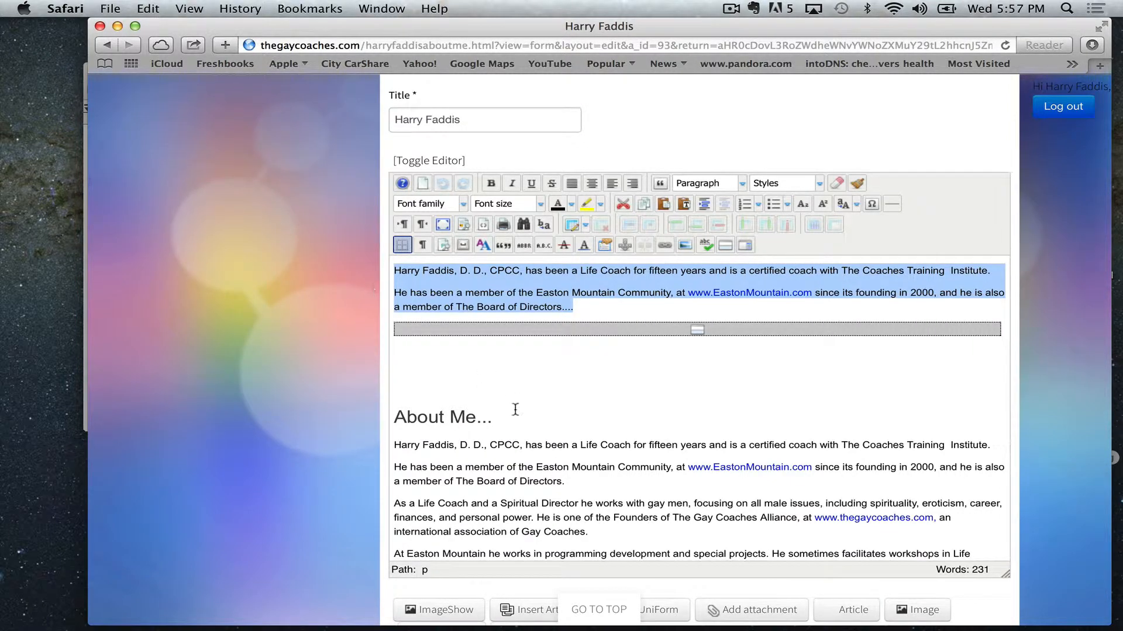
left_click_drag(468, 417, 571, 522)
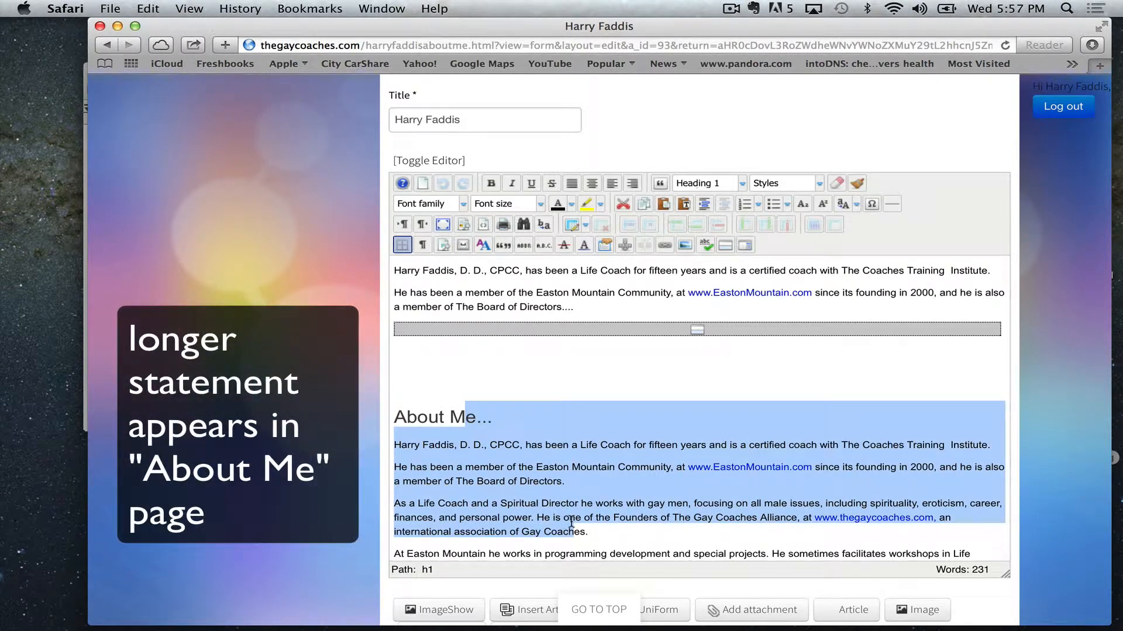
left_click(590, 446)
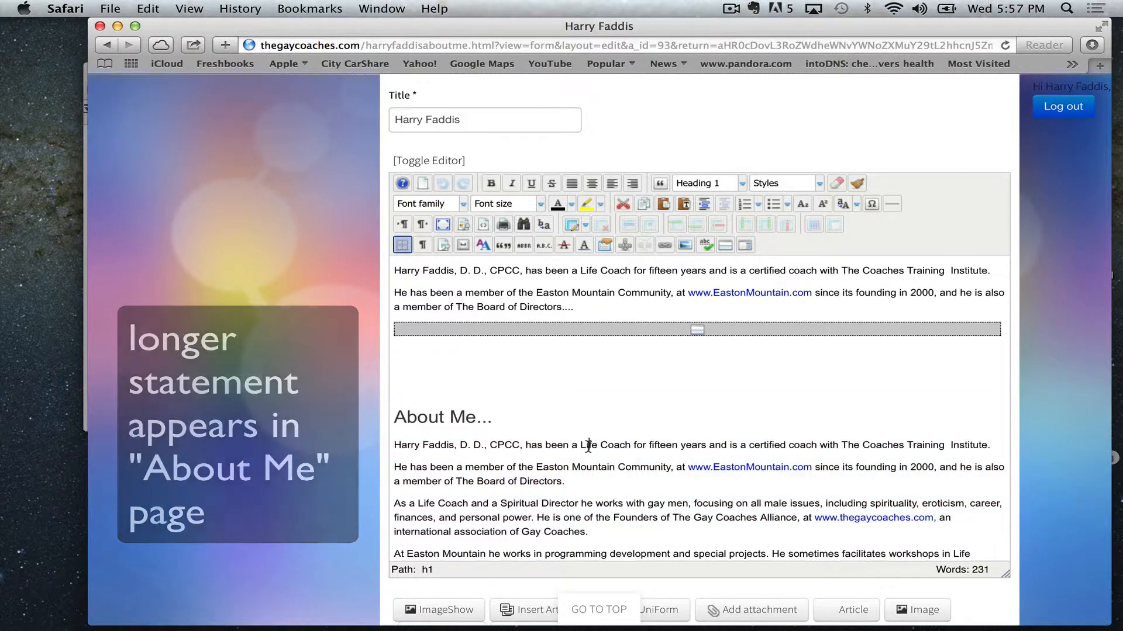
left_click(579, 331)
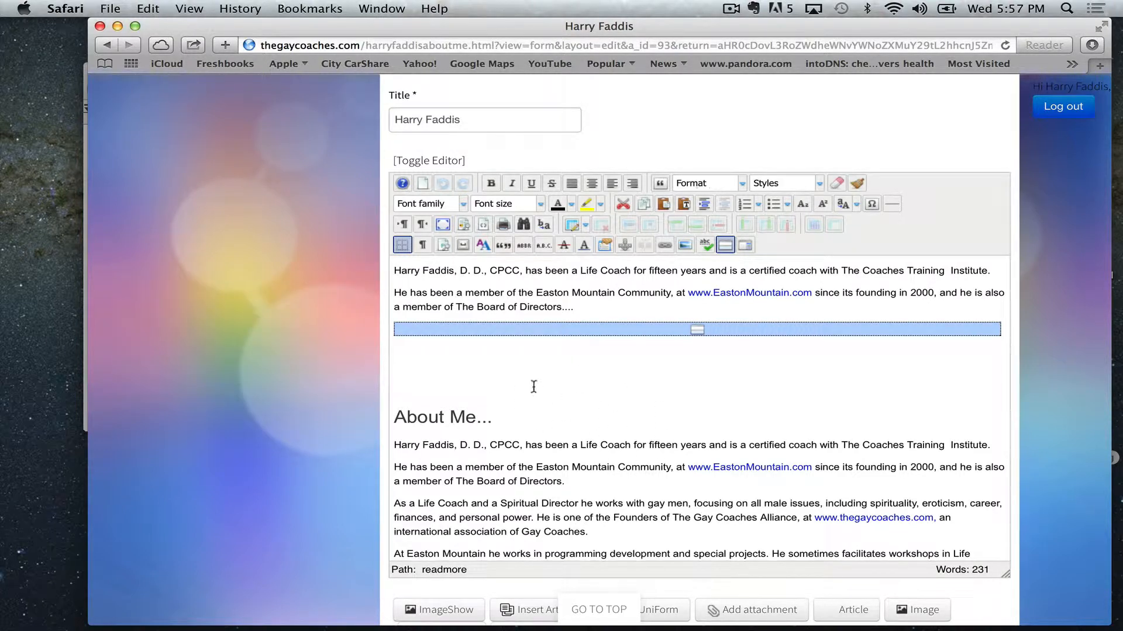
- Delete all the body text below the "About Me..." heading, keeping the heading itself
scroll(435, 445, "down", 3)
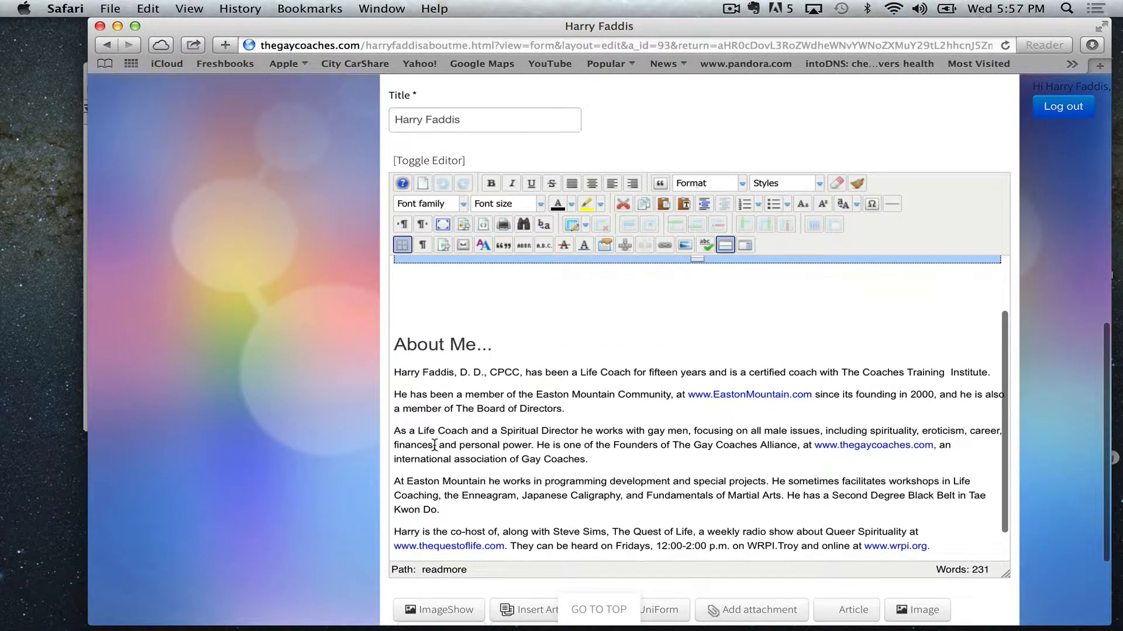
left_click_drag(395, 374, 704, 627)
key("BackSpace")
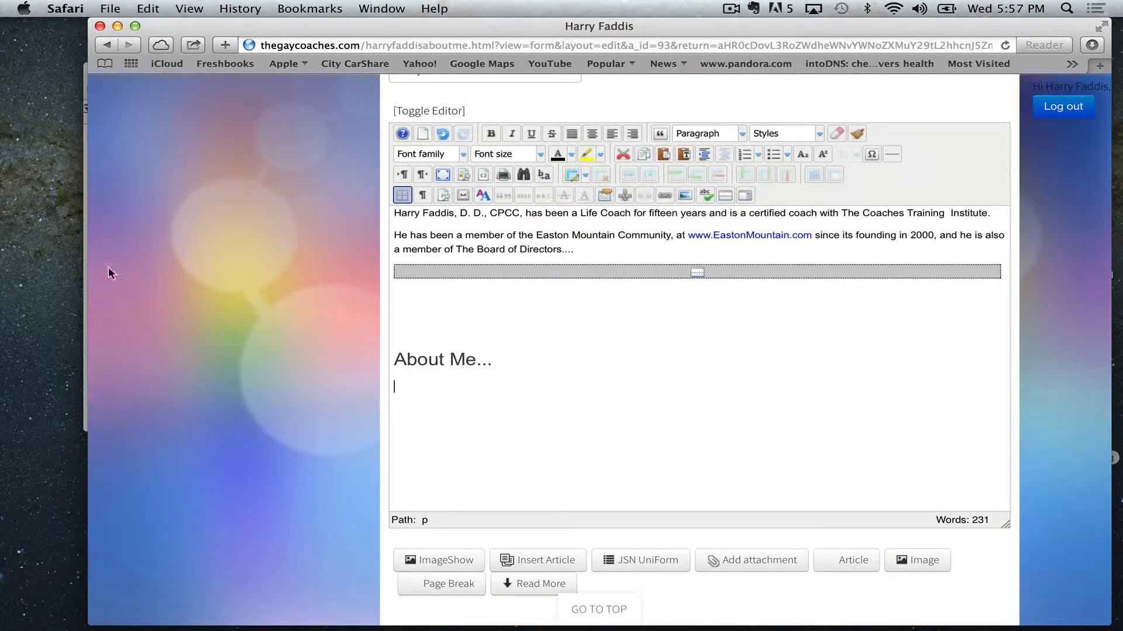
- Switch to the TextEdit document "Untitled 7" and copy its entire text
left_click_drag(245, 26, 255, 28)
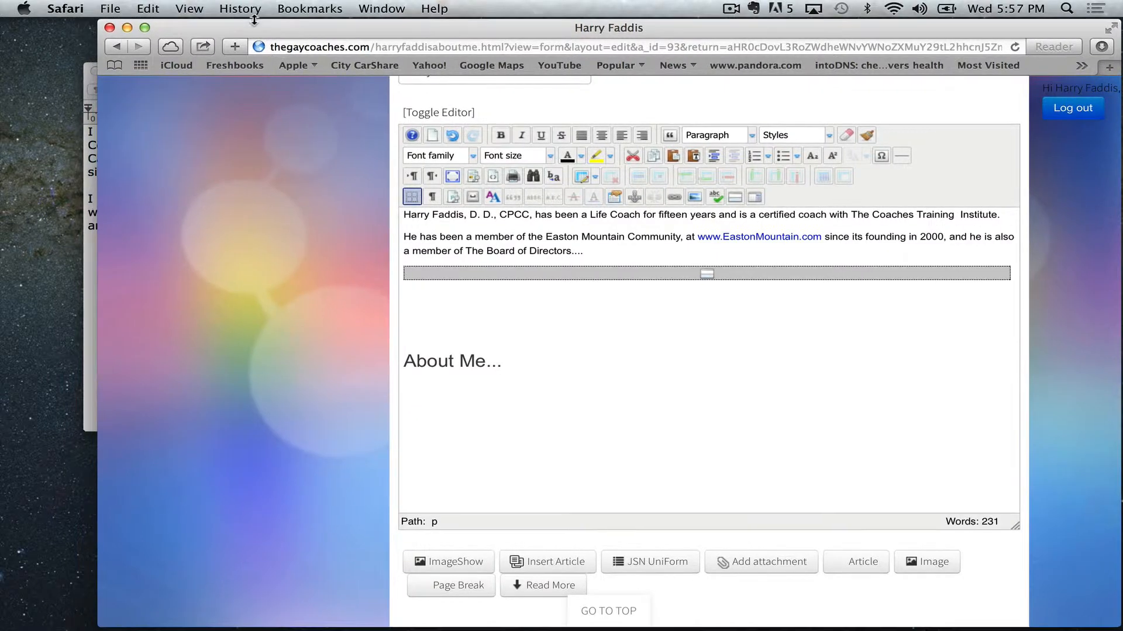
left_click(92, 221)
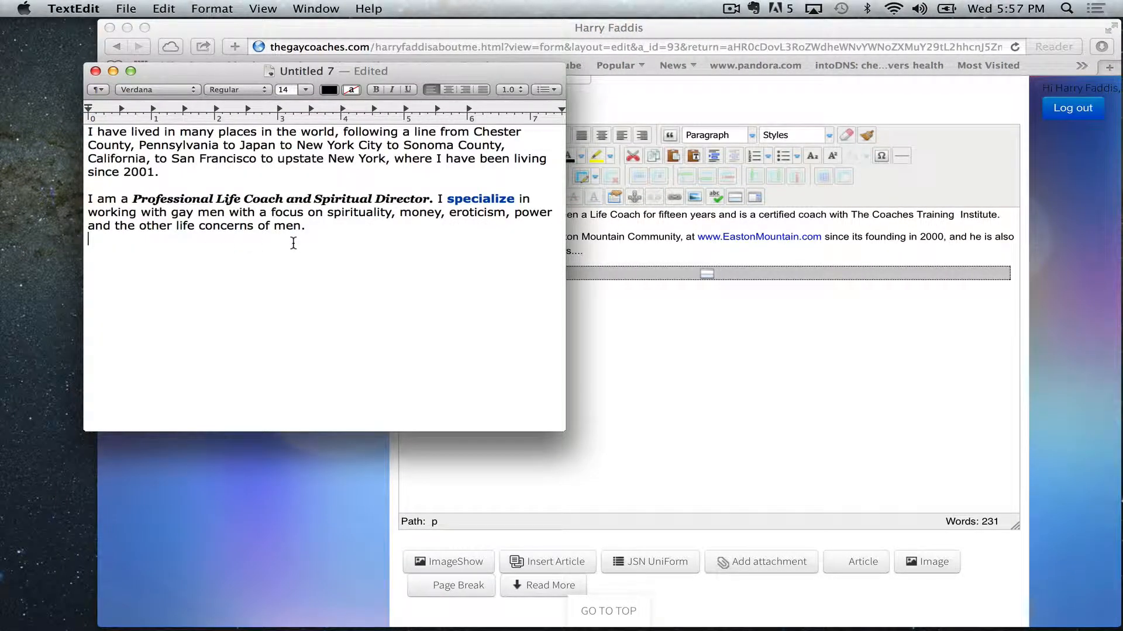
key("super+a")
key("super+c")
- Return to Safari and insert the copied text as plain text below the "About Me..." heading
left_click(823, 322)
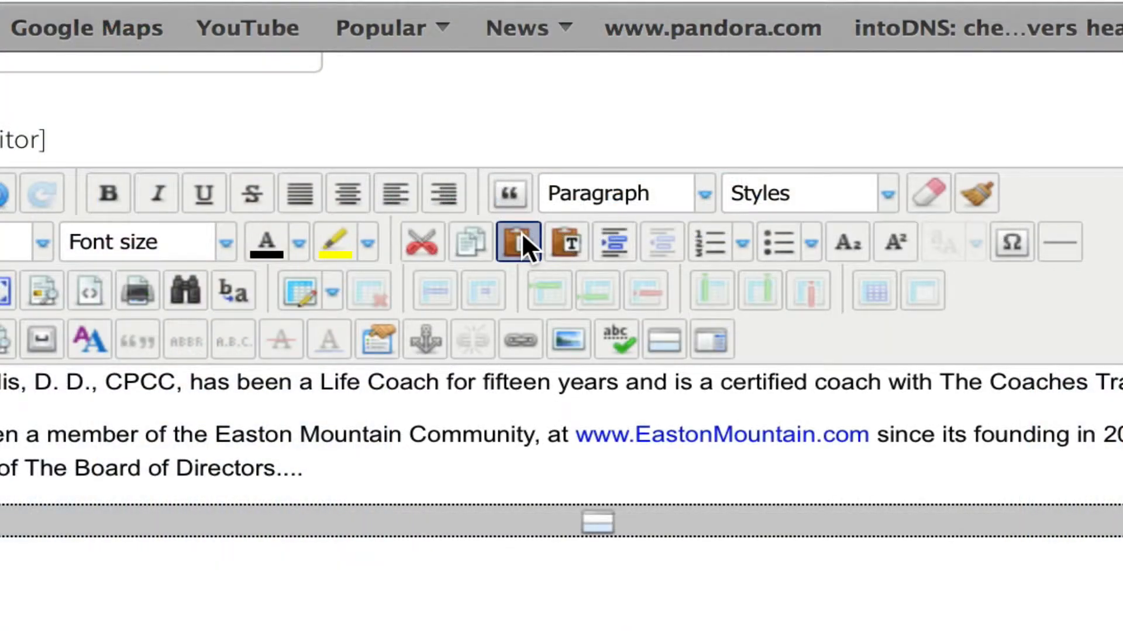
left_click(555, 244)
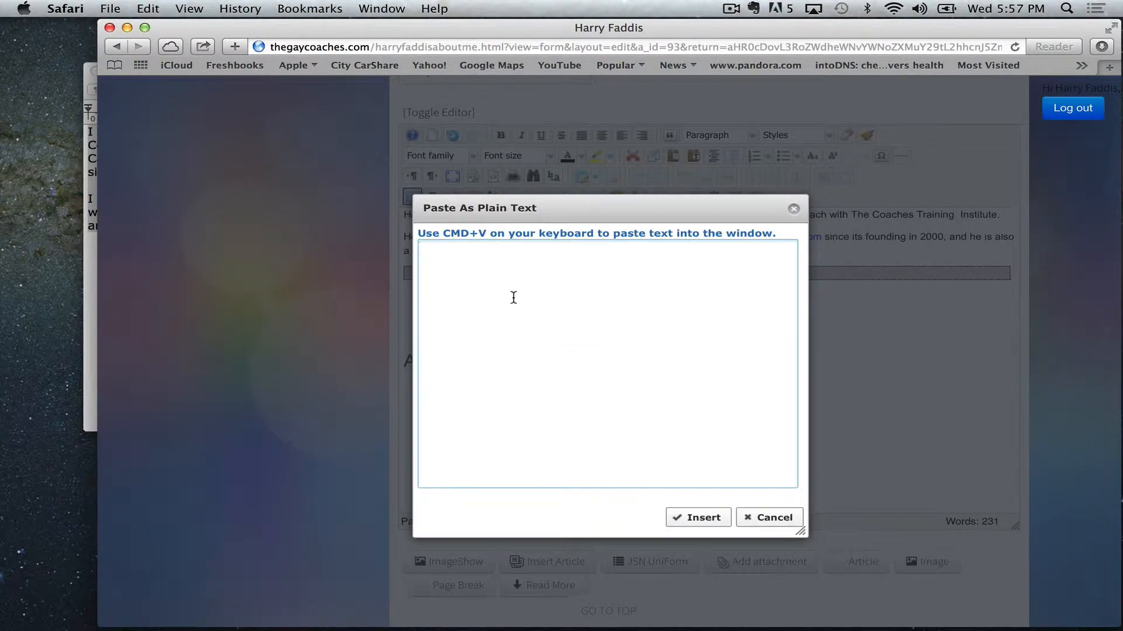
key("super+v")
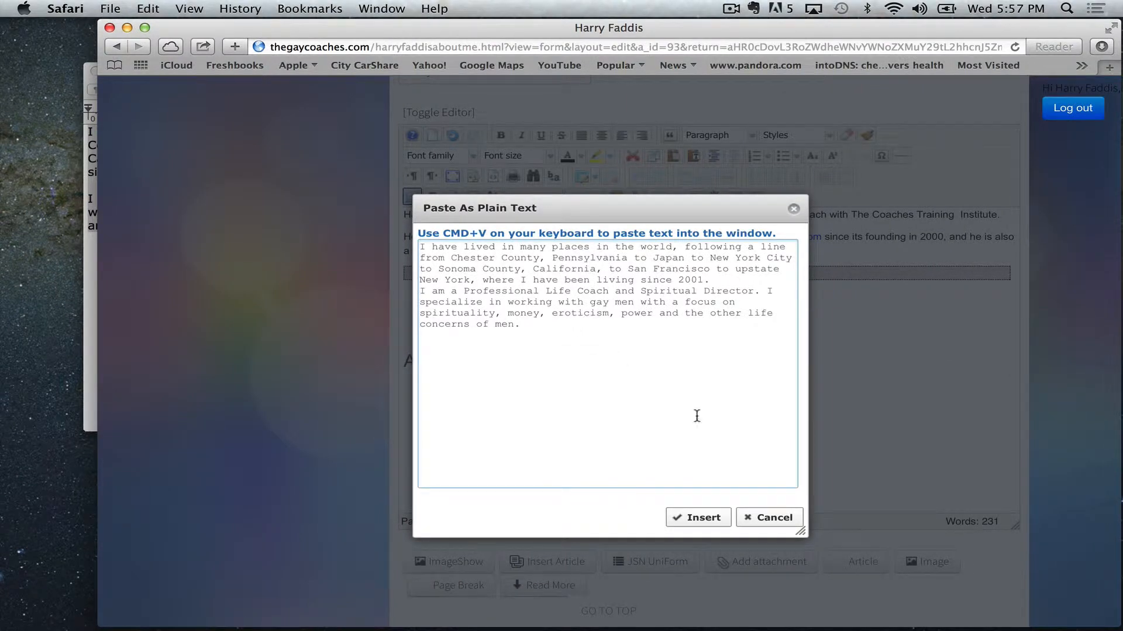
left_click(710, 518)
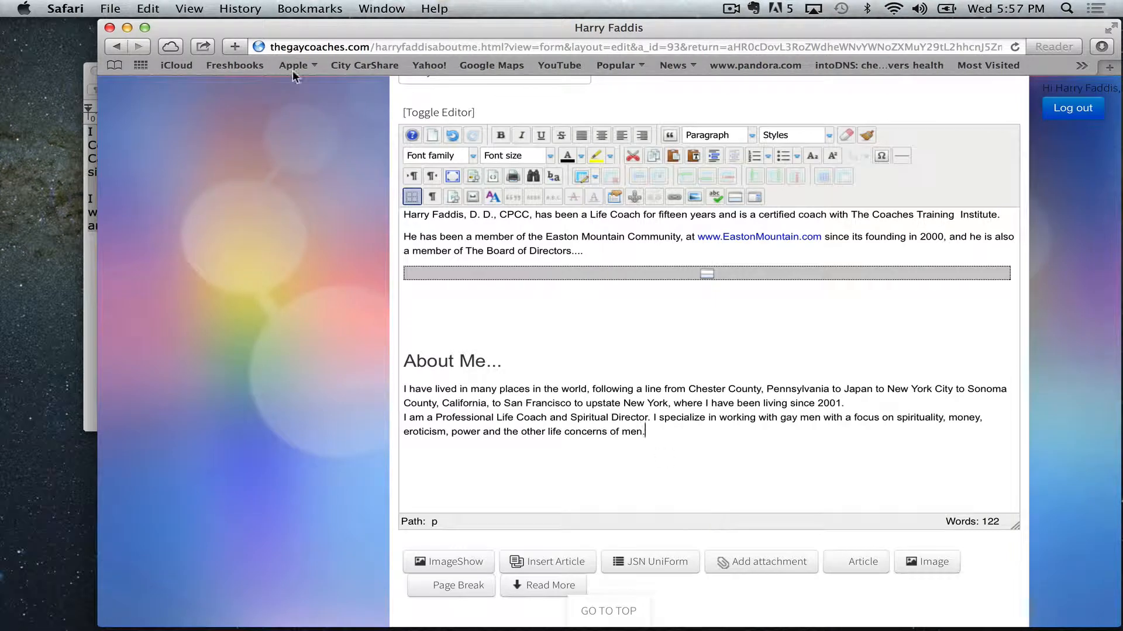
left_click(84, 290)
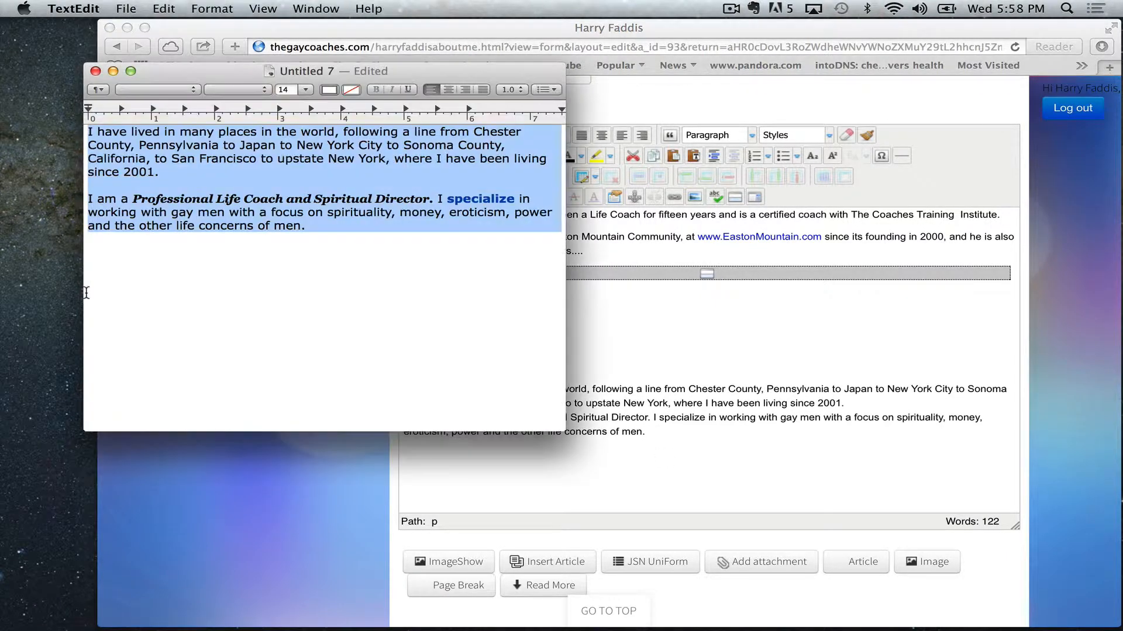
left_click(135, 301)
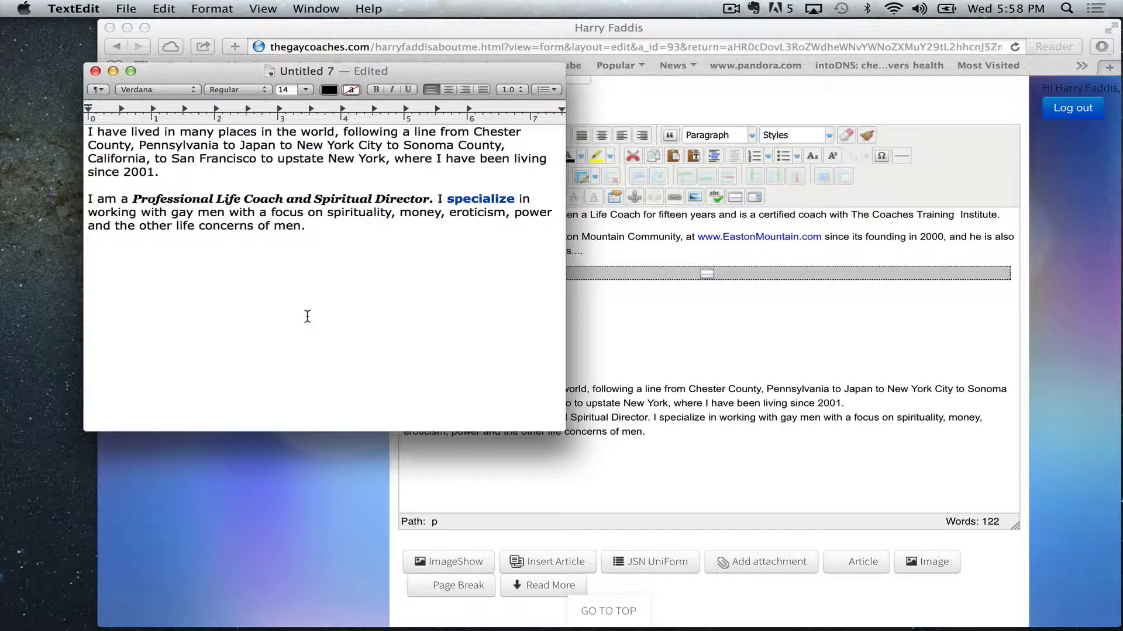
left_click(827, 355)
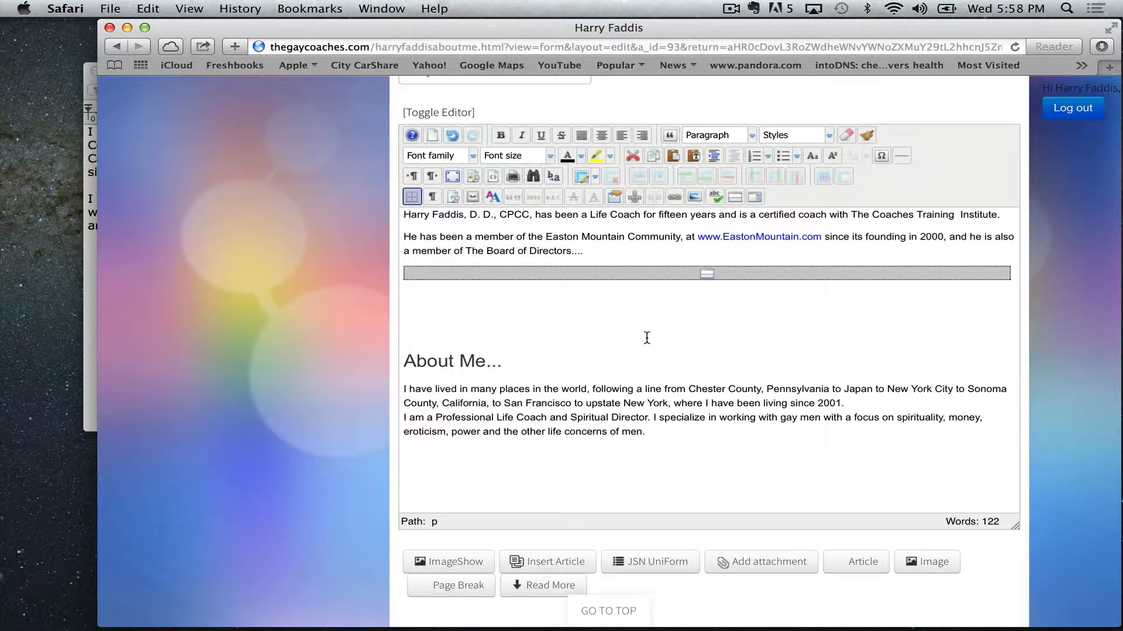
- Start an image insertion on the blank line above the "About Me..." heading and upload storyteller2.jpg from the desktop
left_click(406, 317)
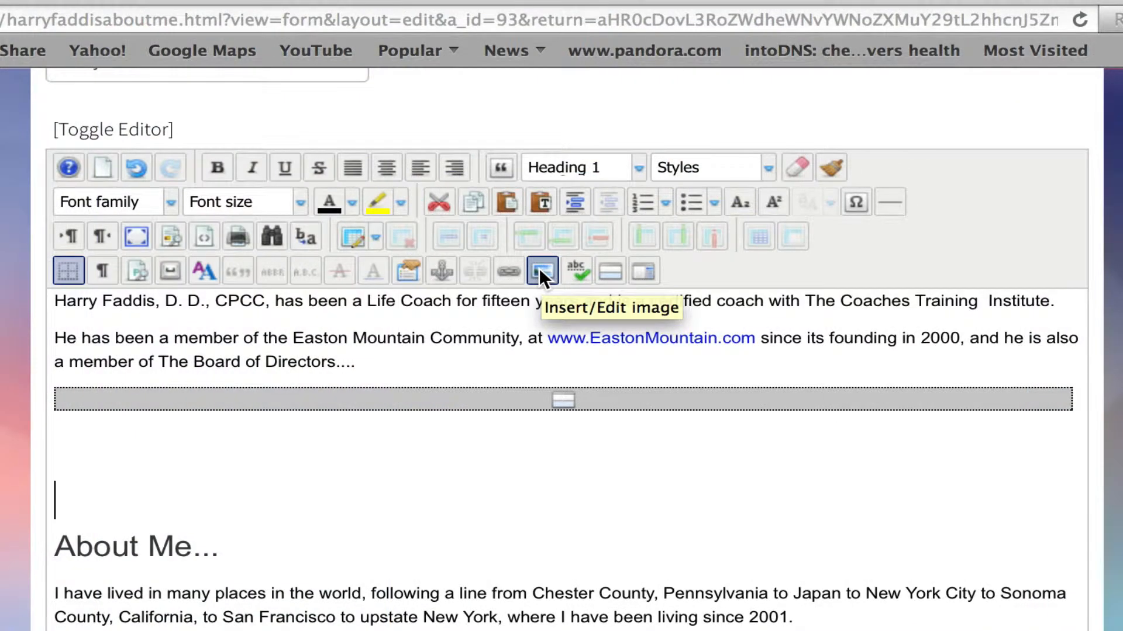
left_click(541, 271)
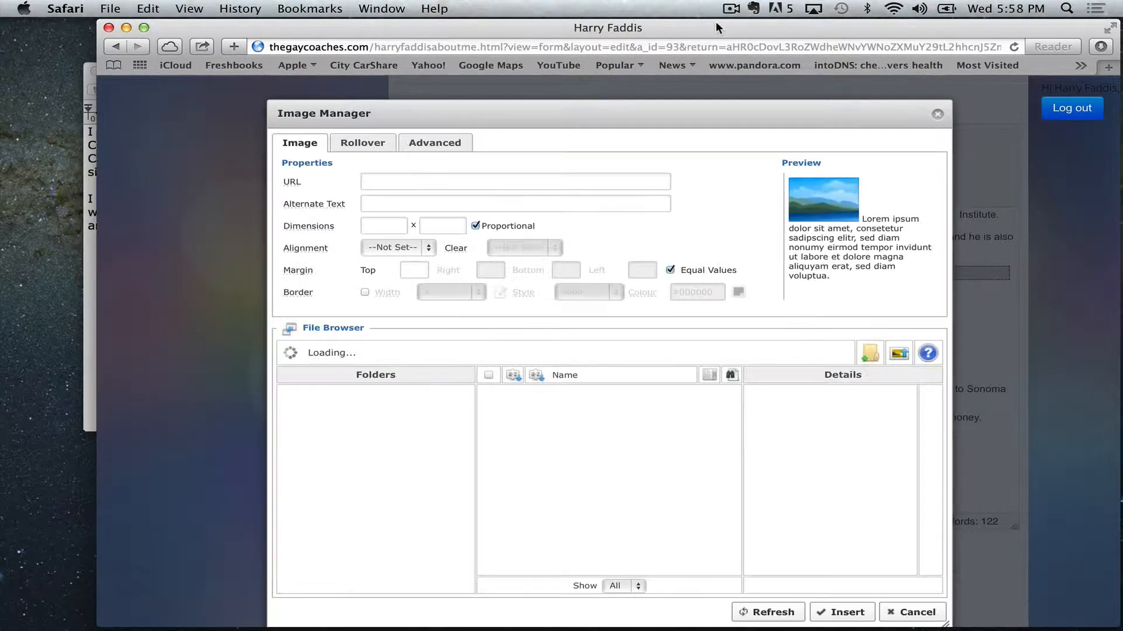
left_click_drag(716, 21, 640, 19)
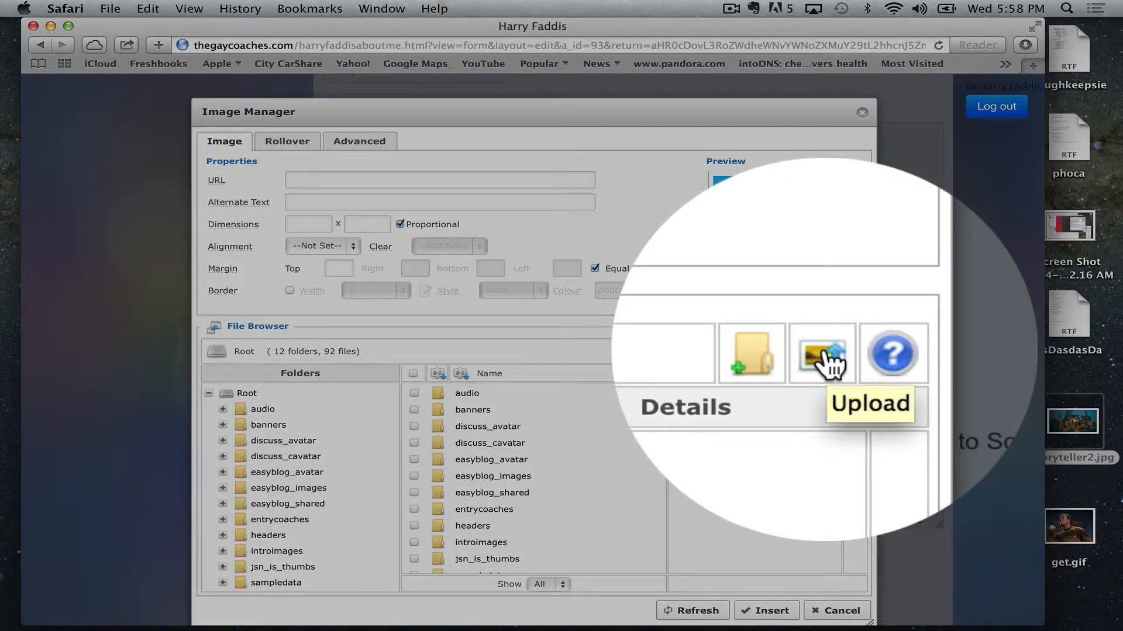
left_click(825, 354)
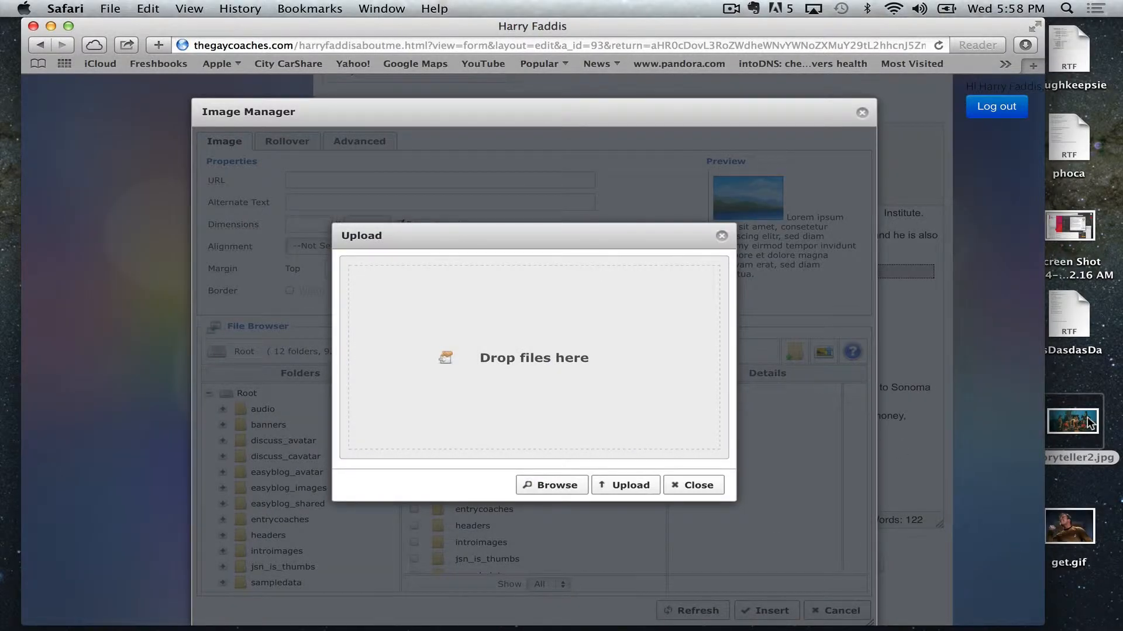
left_click_drag(1089, 422, 584, 345)
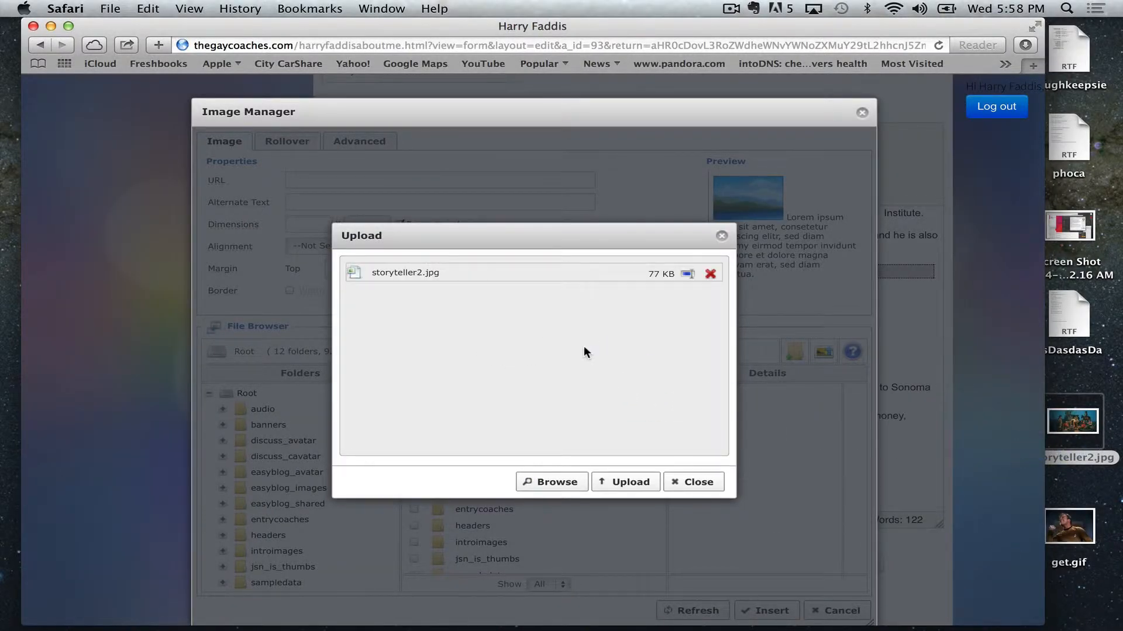
left_click(617, 483)
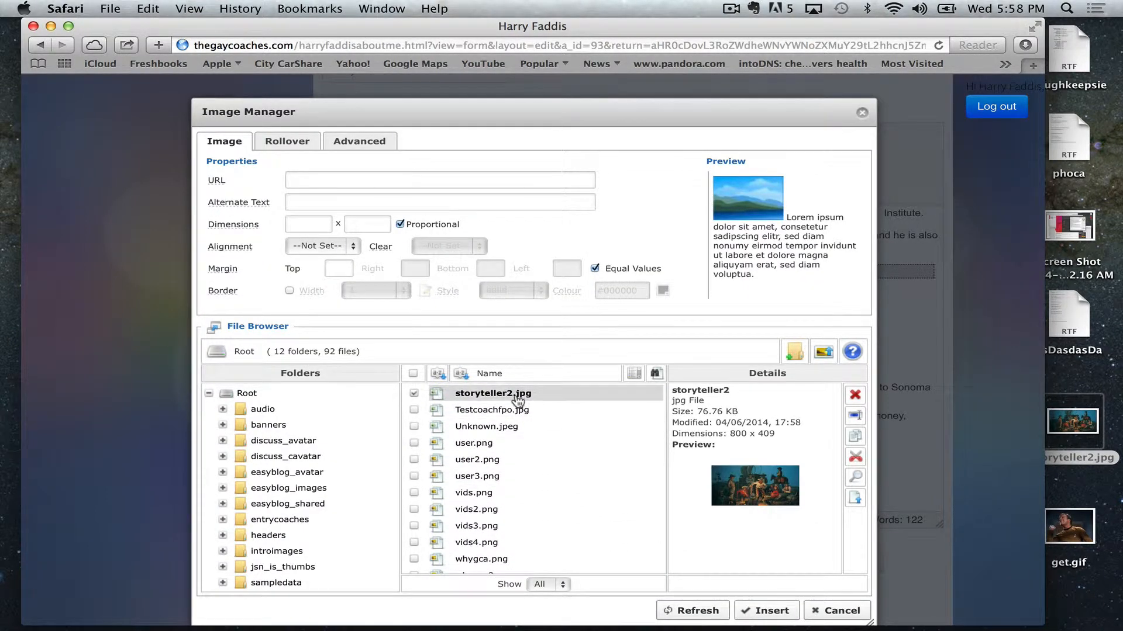
- Insert storyteller2.jpg above the "About Me..." heading with its width set to 100% and its alignment left unset
left_click(523, 400)
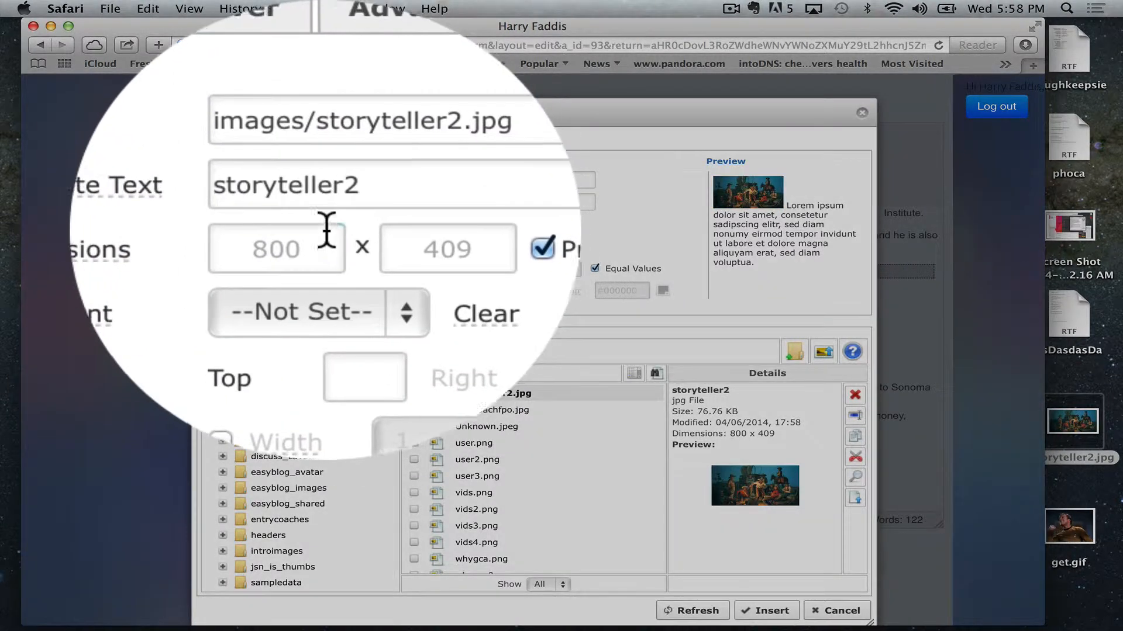
double_click(323, 222)
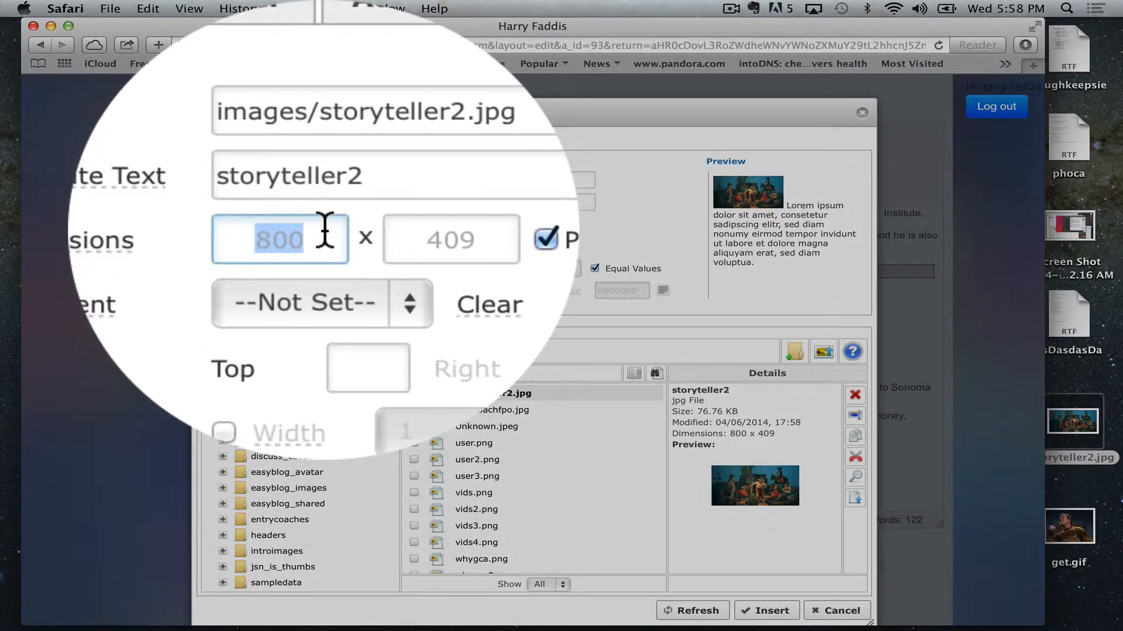
type("100")
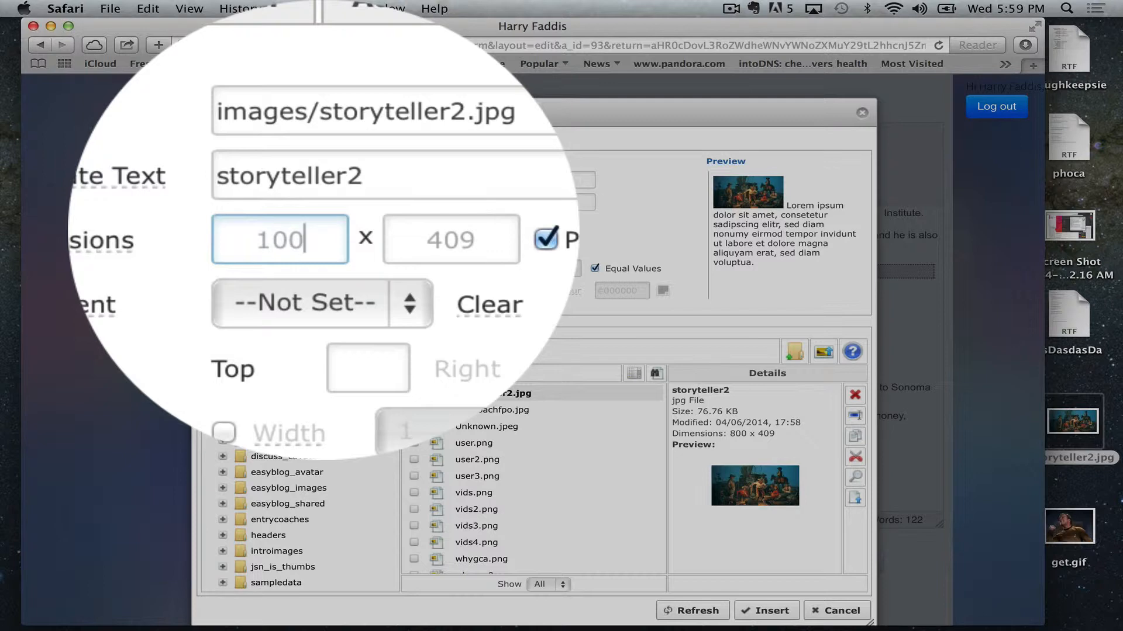
type("%")
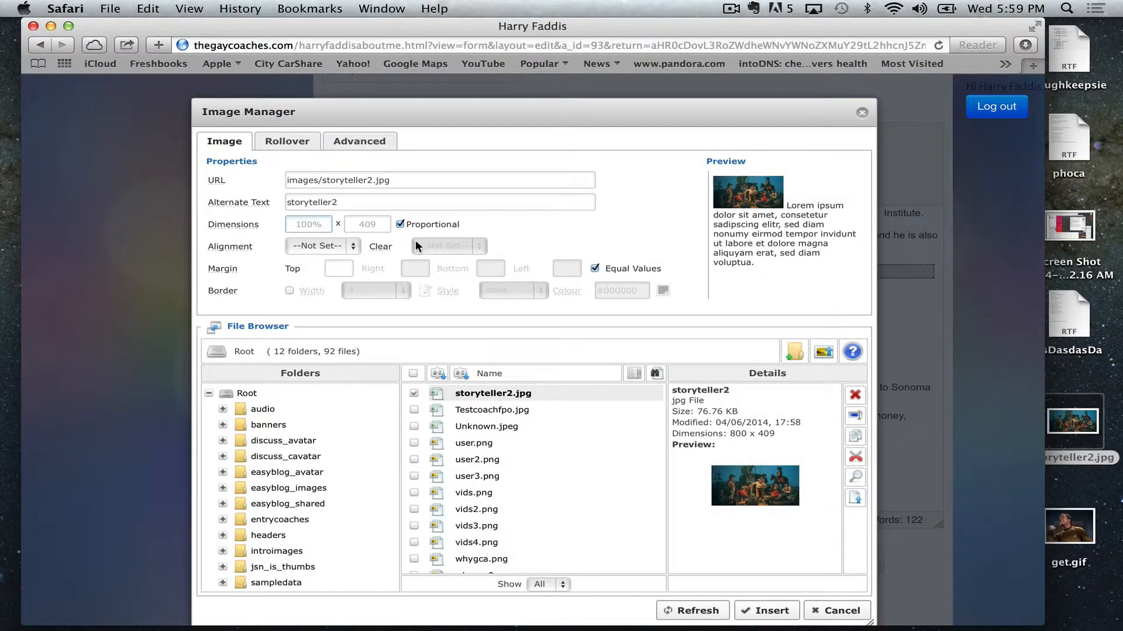
left_click(353, 247)
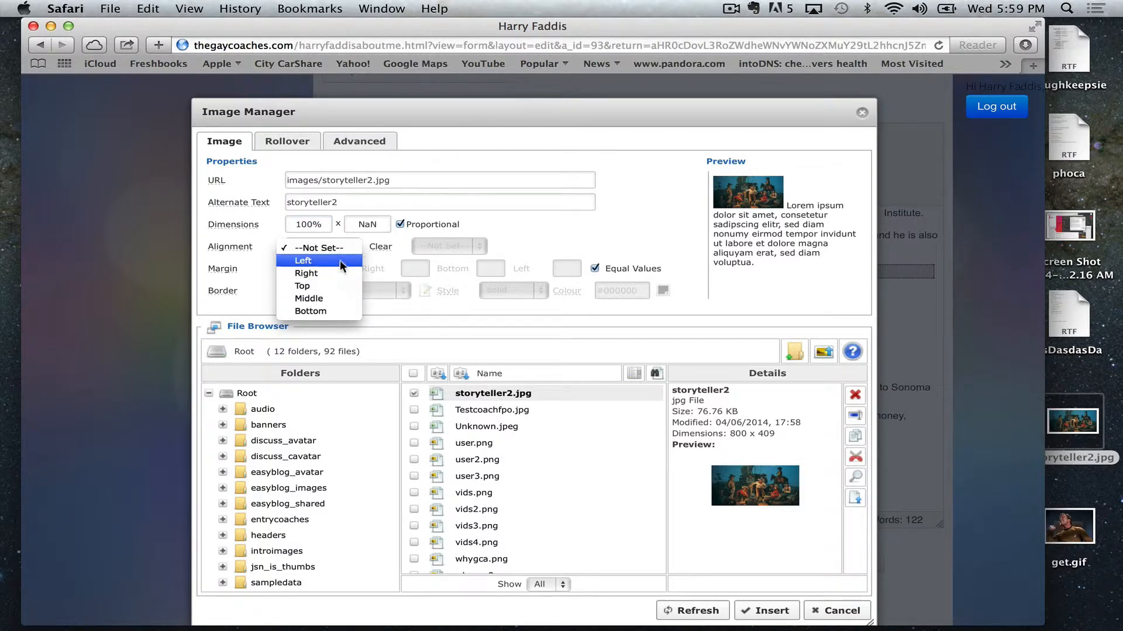
left_click(472, 219)
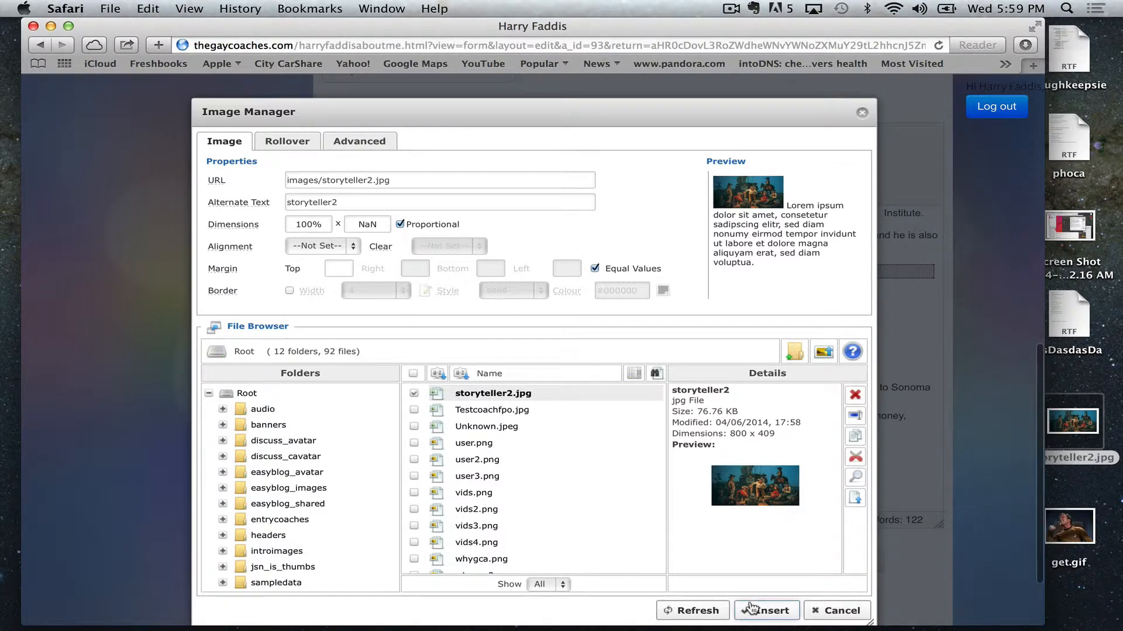
left_click(771, 611)
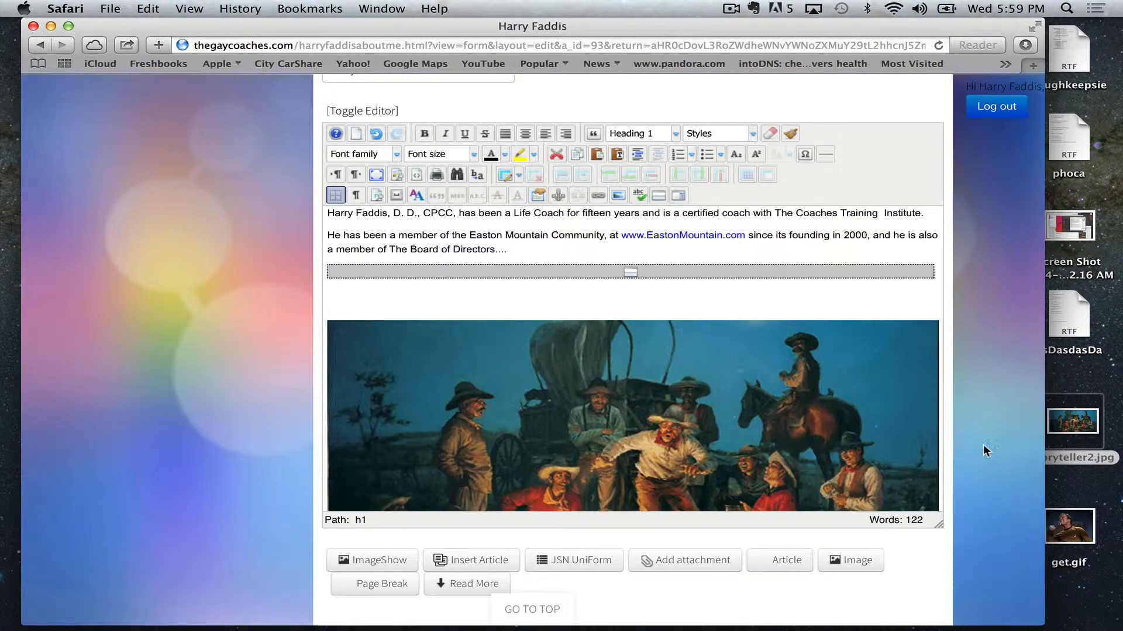
scroll(983, 443, "down", 3)
scroll(982, 442, "up", 5)
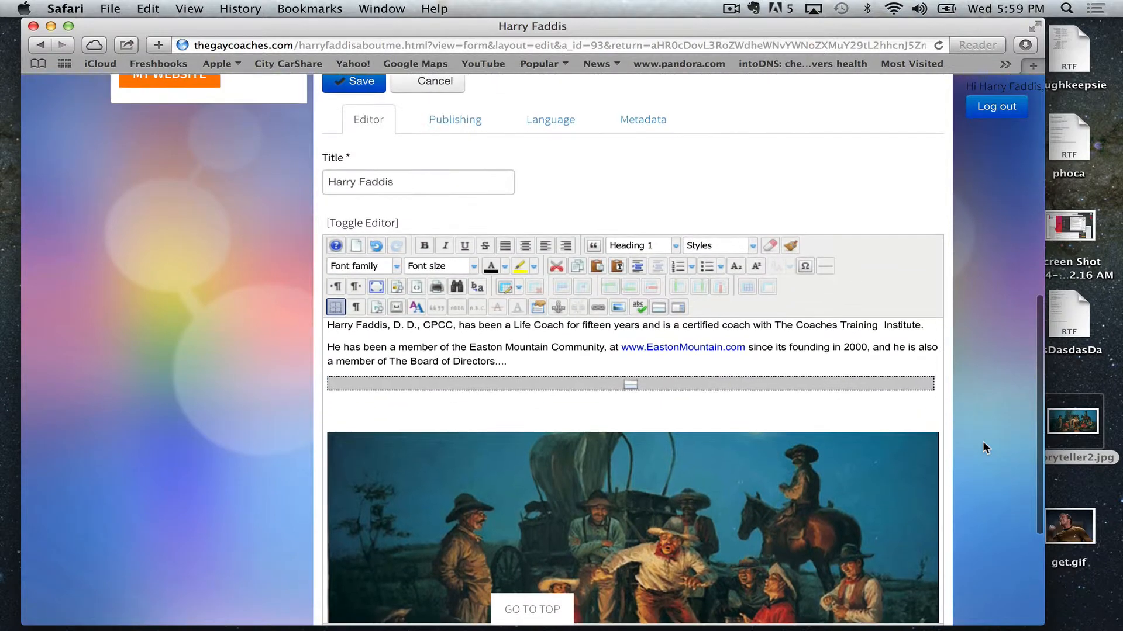
- Review the edited About Me article with the inserted image and leave the editor without saving
scroll(983, 443, "down", 4)
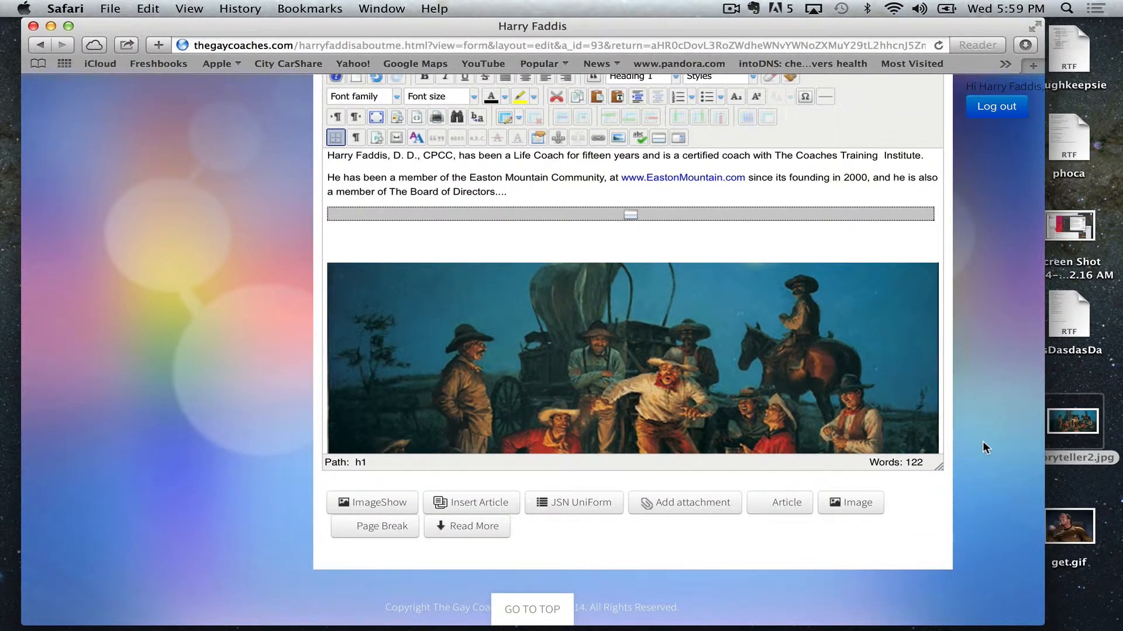
scroll(982, 442, "up", 5)
scroll(983, 442, "down", 3)
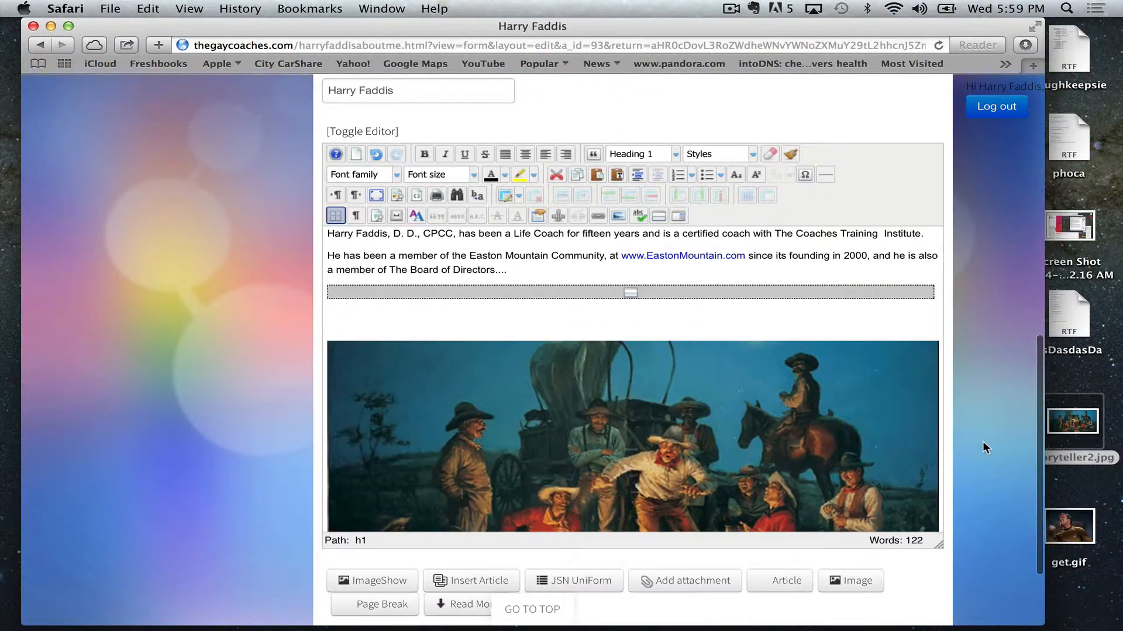
scroll(983, 448, "up", 10)
scroll(983, 448, "down", 2)
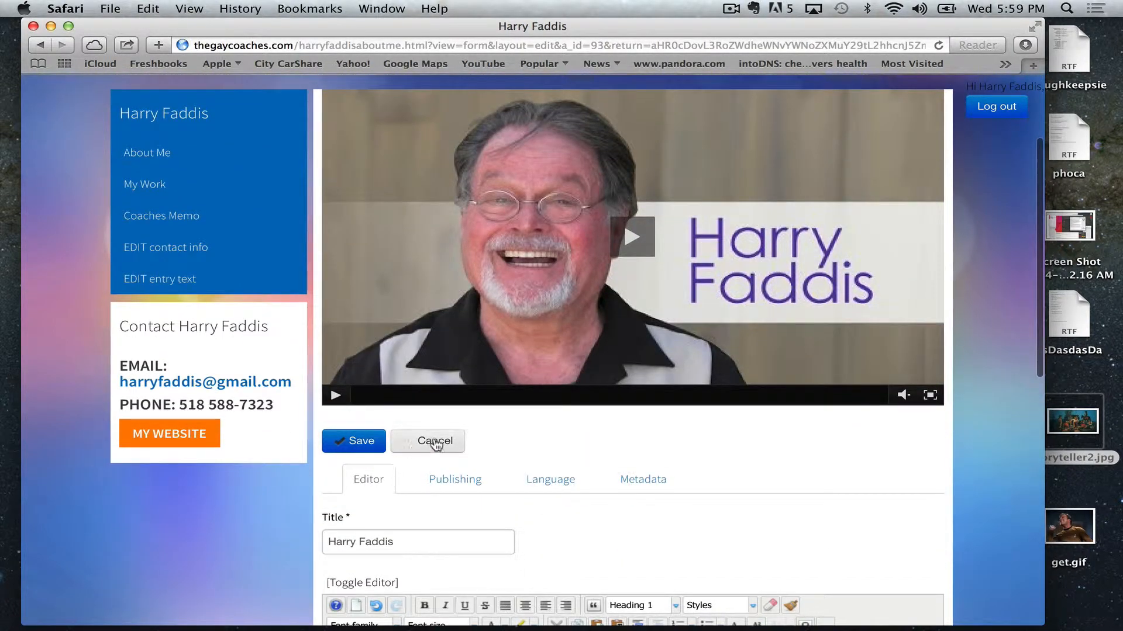
left_click(443, 444)
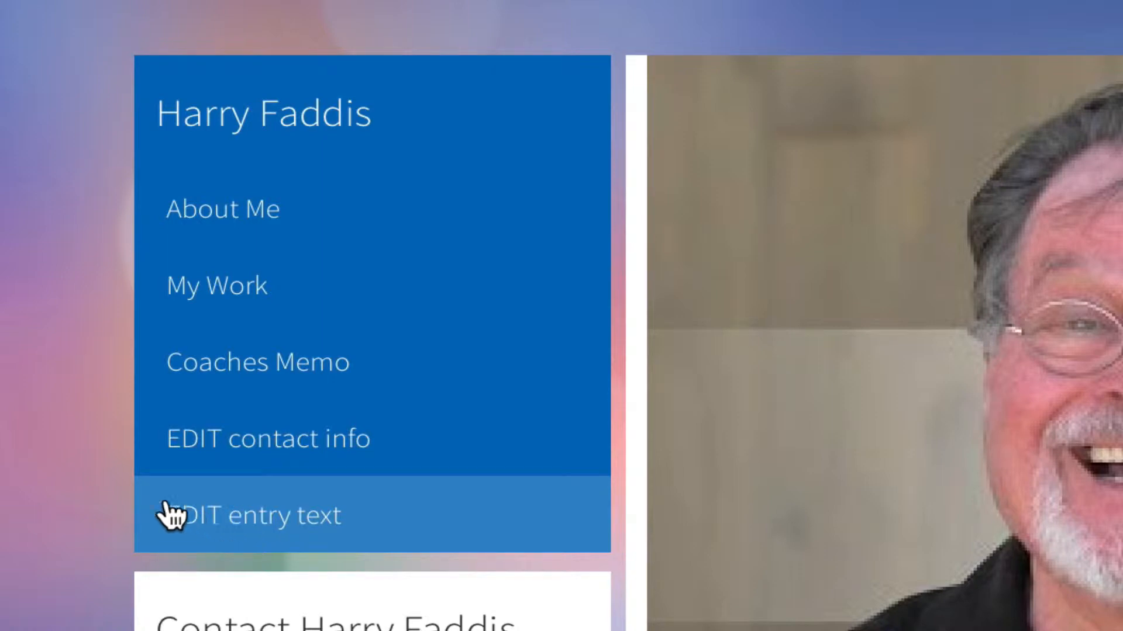
- Open the coach's Coaches Memo page and look through its blog posts
left_click(231, 358)
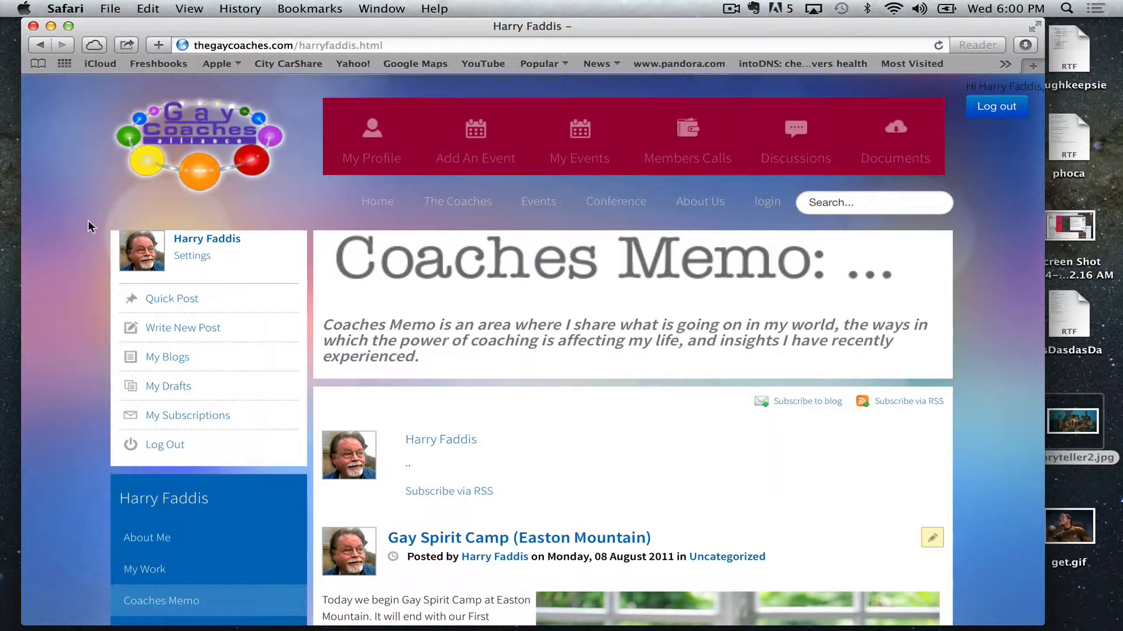
scroll(75, 243, "down", 2)
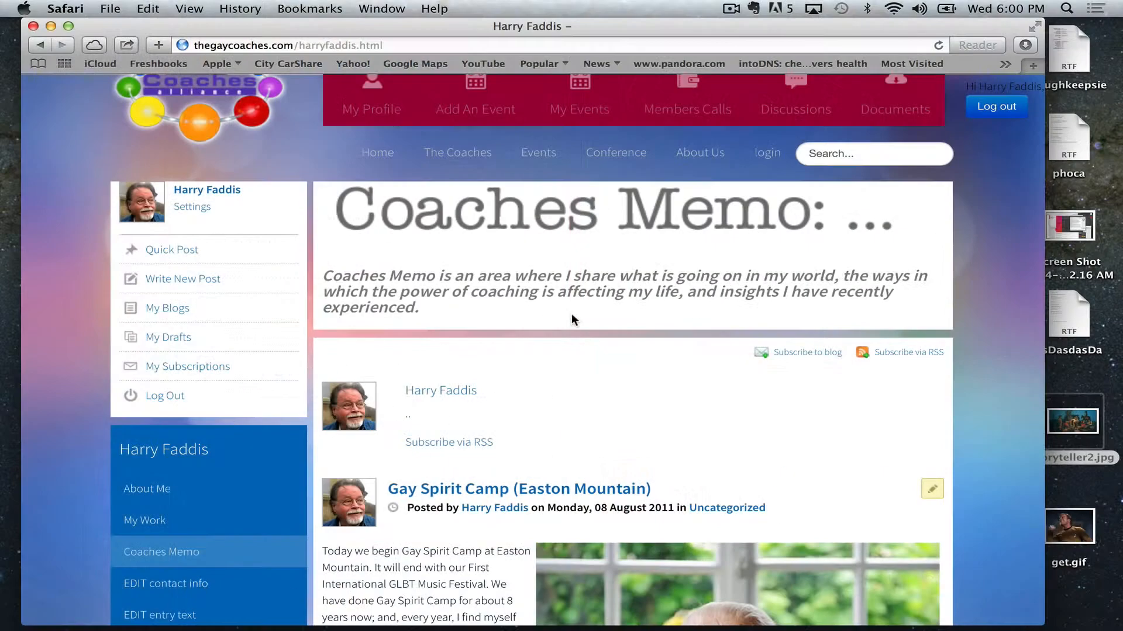
scroll(571, 319, "down", 10)
scroll(571, 319, "down", 20)
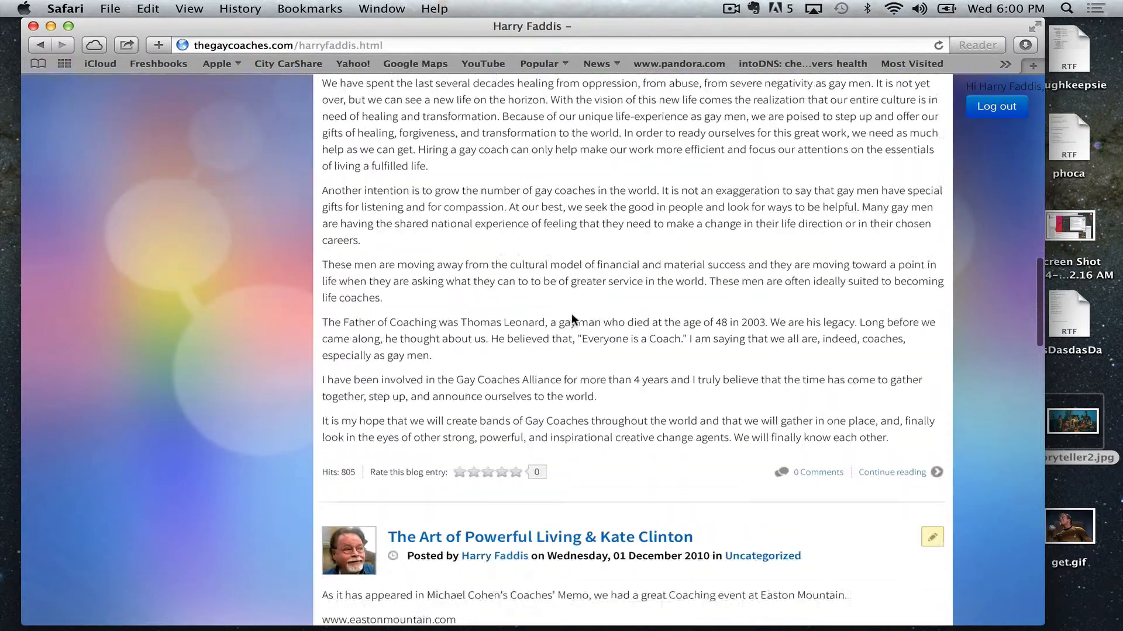
scroll(572, 313, "down", 7)
scroll(570, 312, "up", 20)
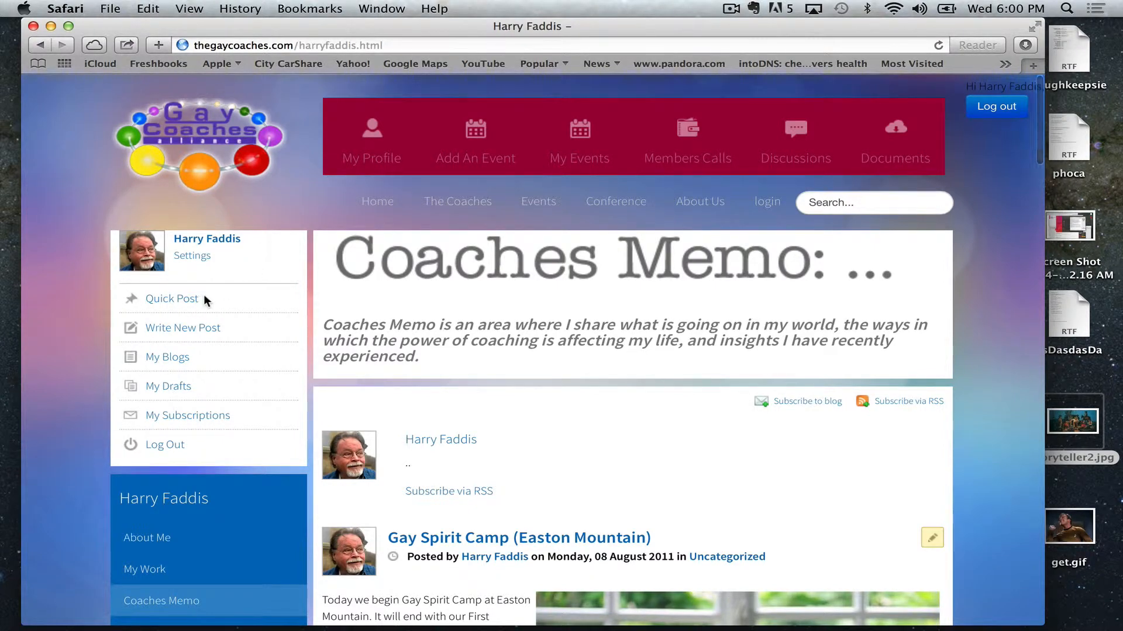
- Go to the coach's contact info page and open its article for editing
scroll(75, 401, "down", 1)
scroll(75, 401, "down", 5)
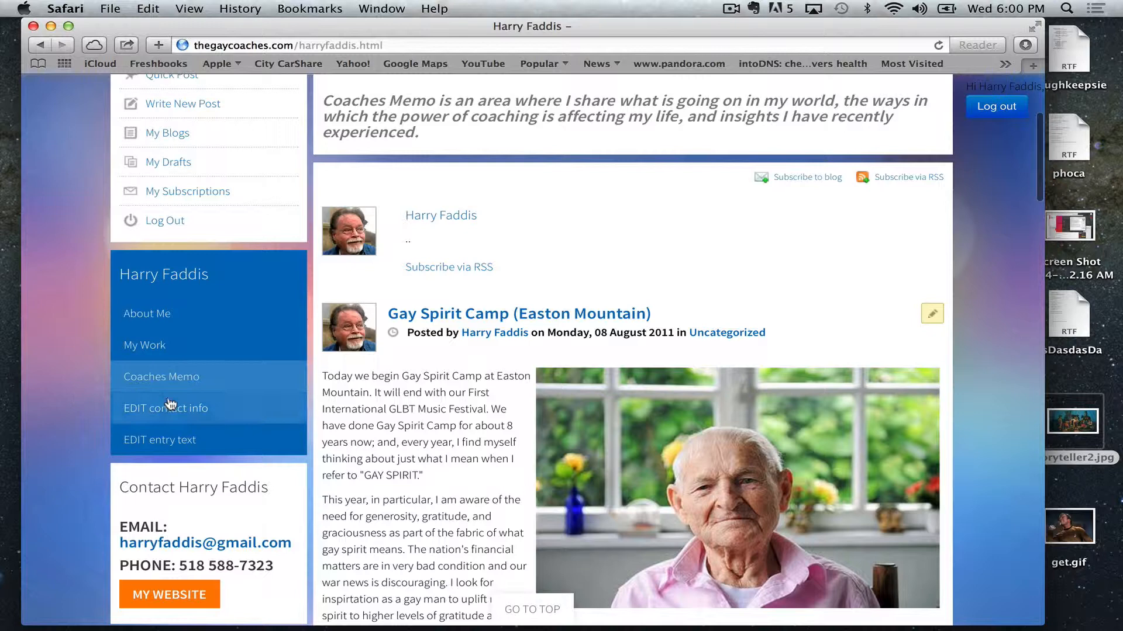
left_click(170, 404)
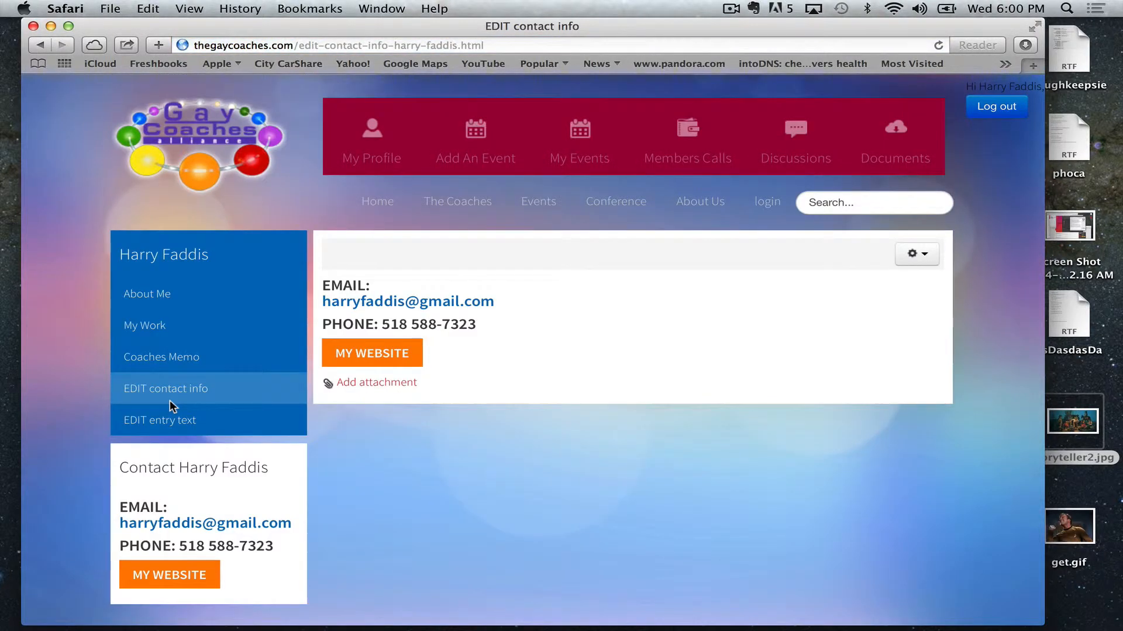
scroll(506, 445, "down", 2)
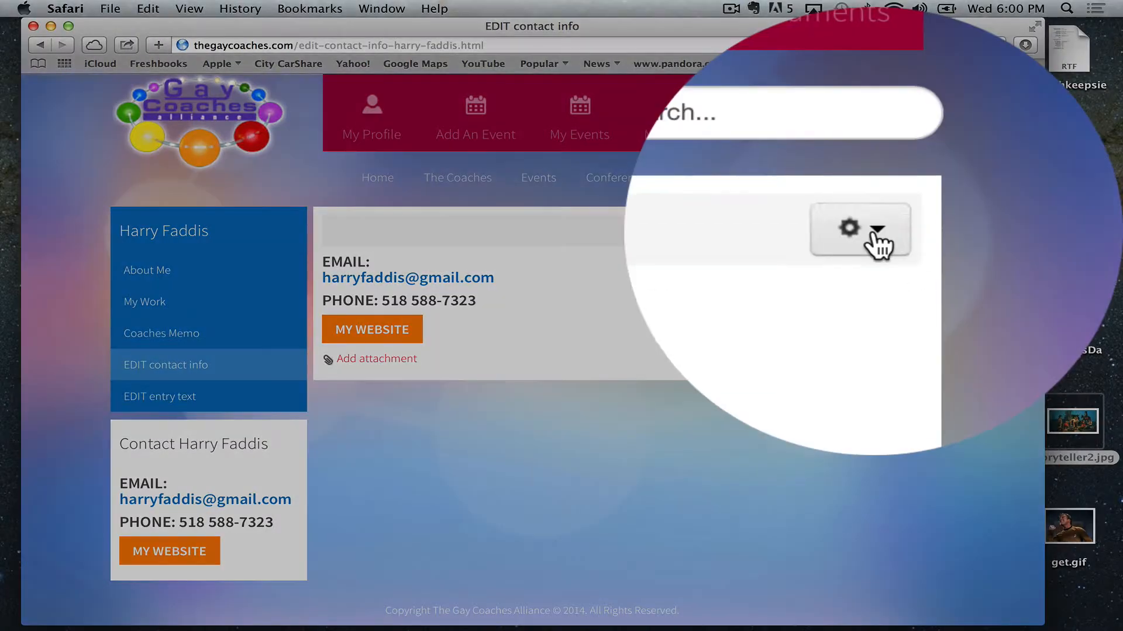
left_click(924, 230)
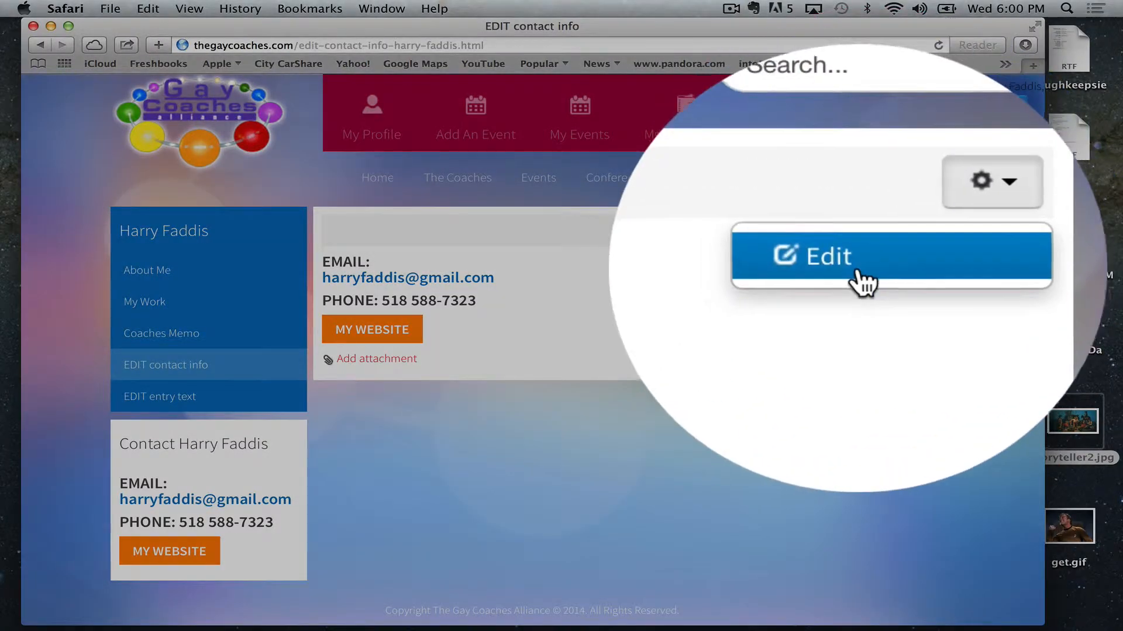
left_click(863, 284)
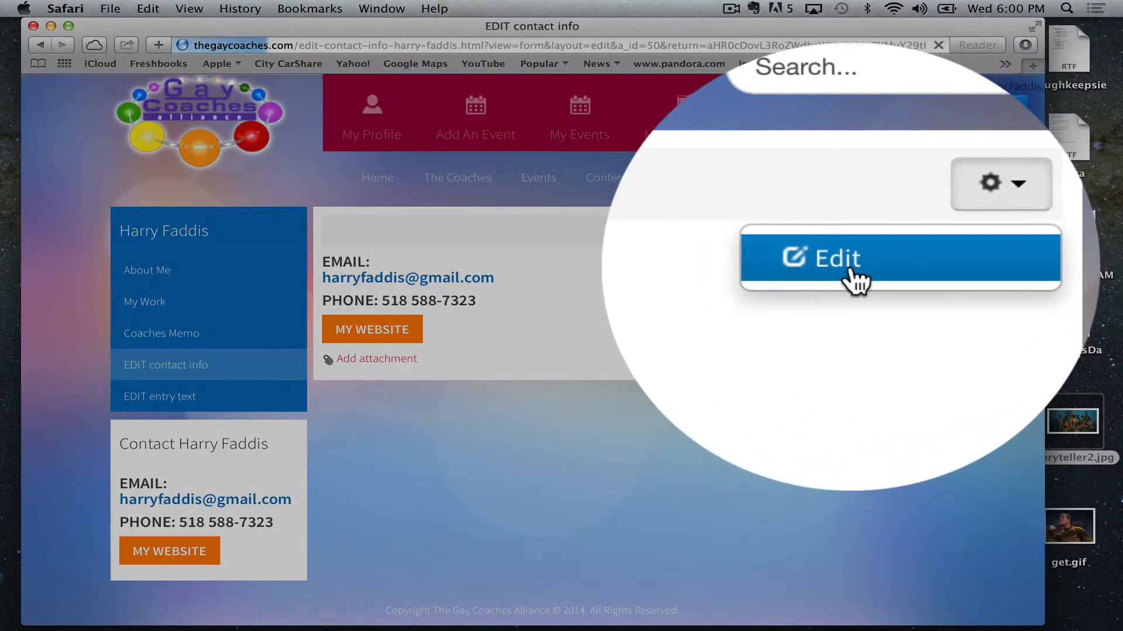
scroll(937, 349, "down", 3)
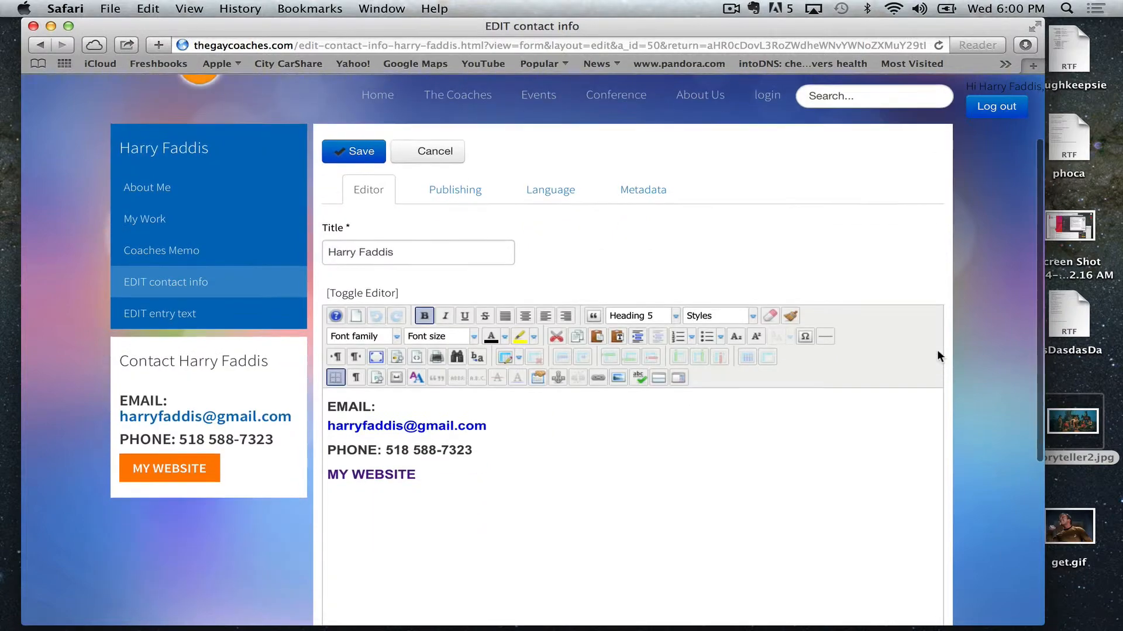
left_click_drag(418, 472, 328, 468)
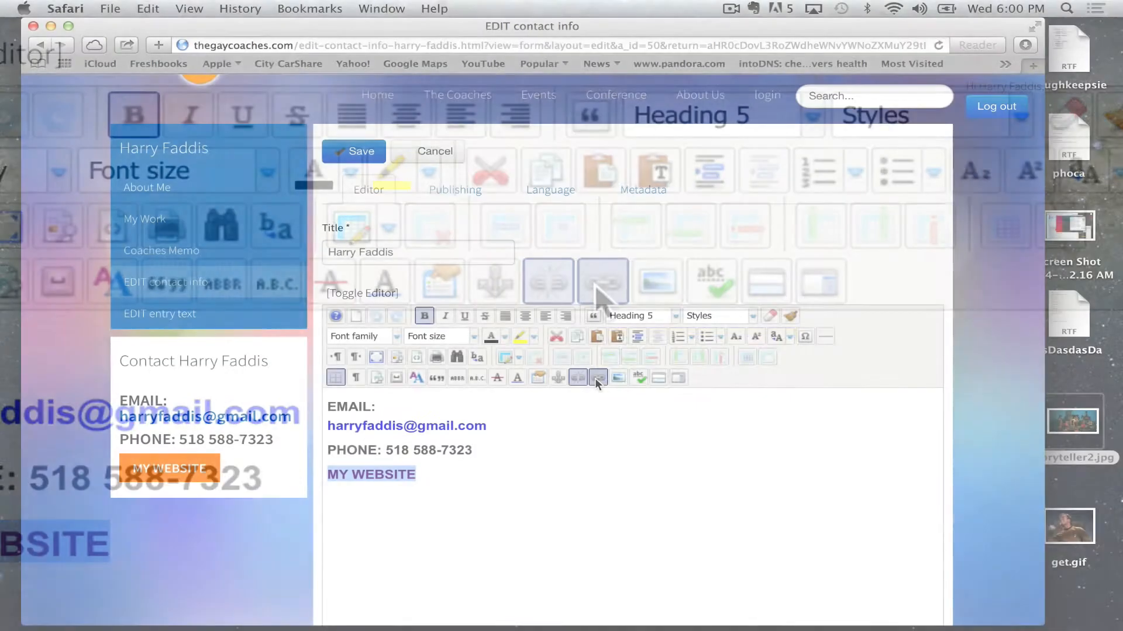
left_click(600, 286)
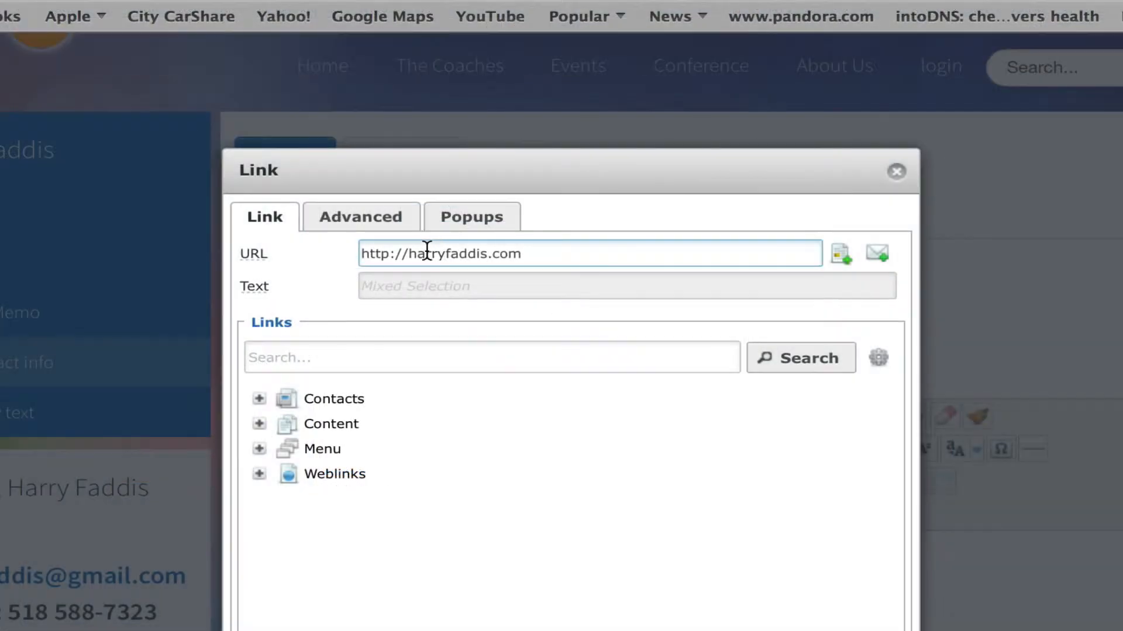
left_click_drag(431, 213, 507, 216)
type("www")
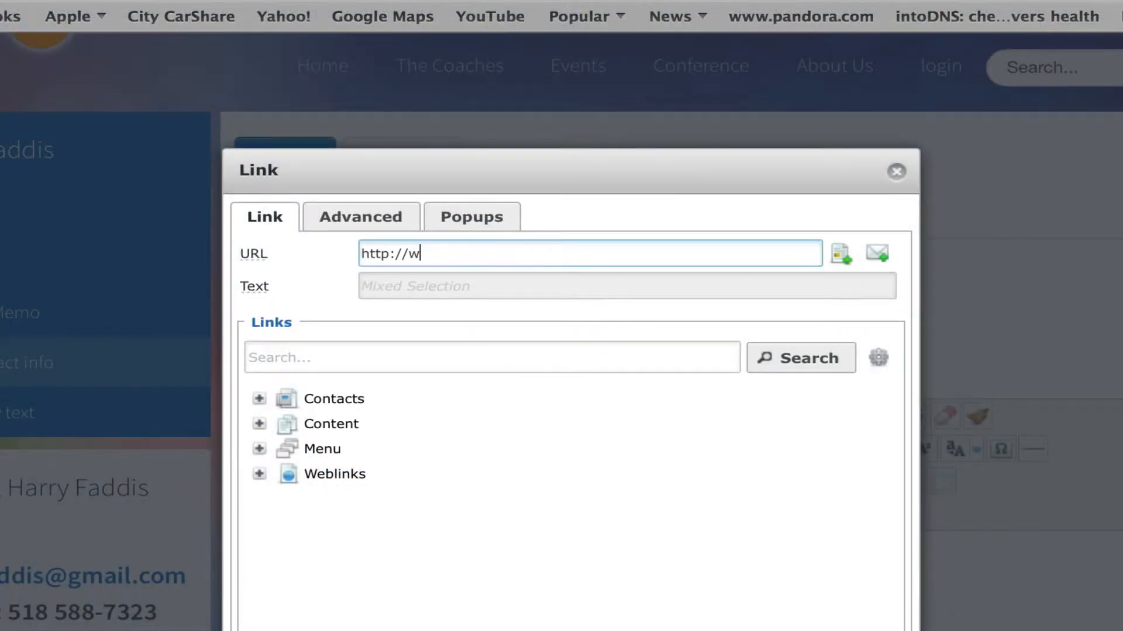
type(".google.com")
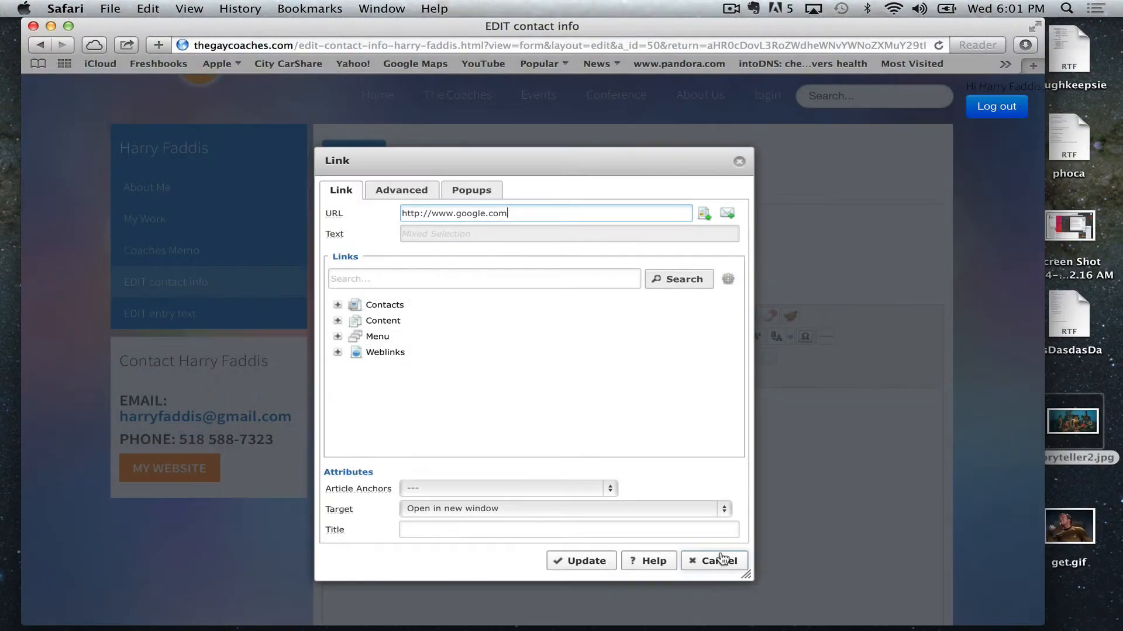
left_click(721, 558)
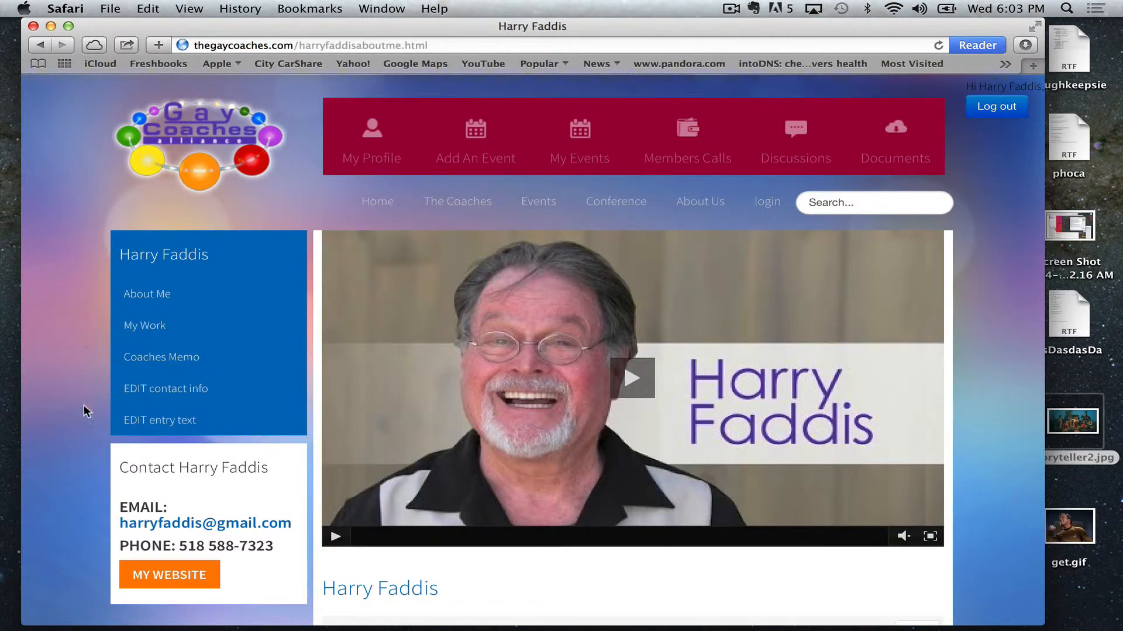
- Go to the coach's entry text page and open its article for editing
left_click(163, 422)
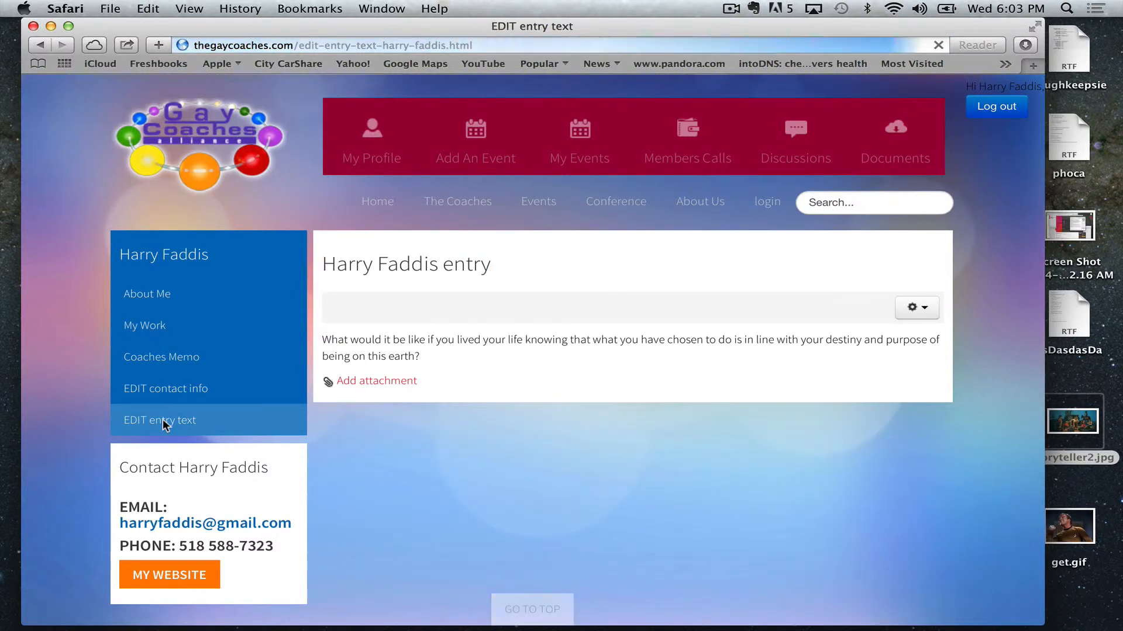
left_click(925, 310)
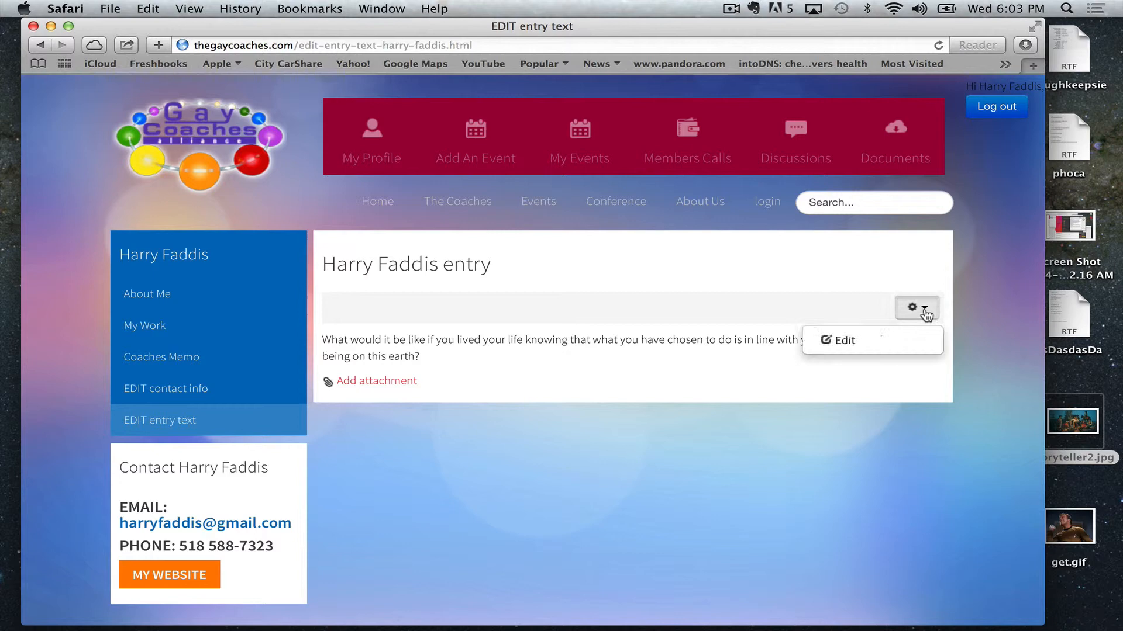
left_click(881, 345)
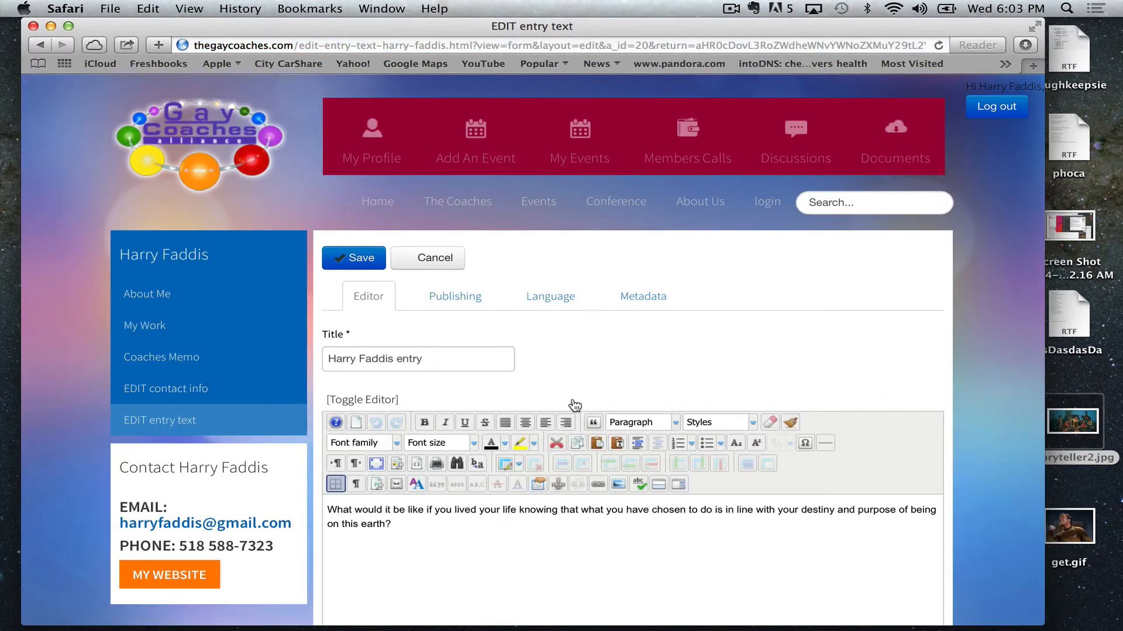
- Replace the whole entry text with "I like boogers!" and save the article
left_click_drag(420, 534, 304, 499)
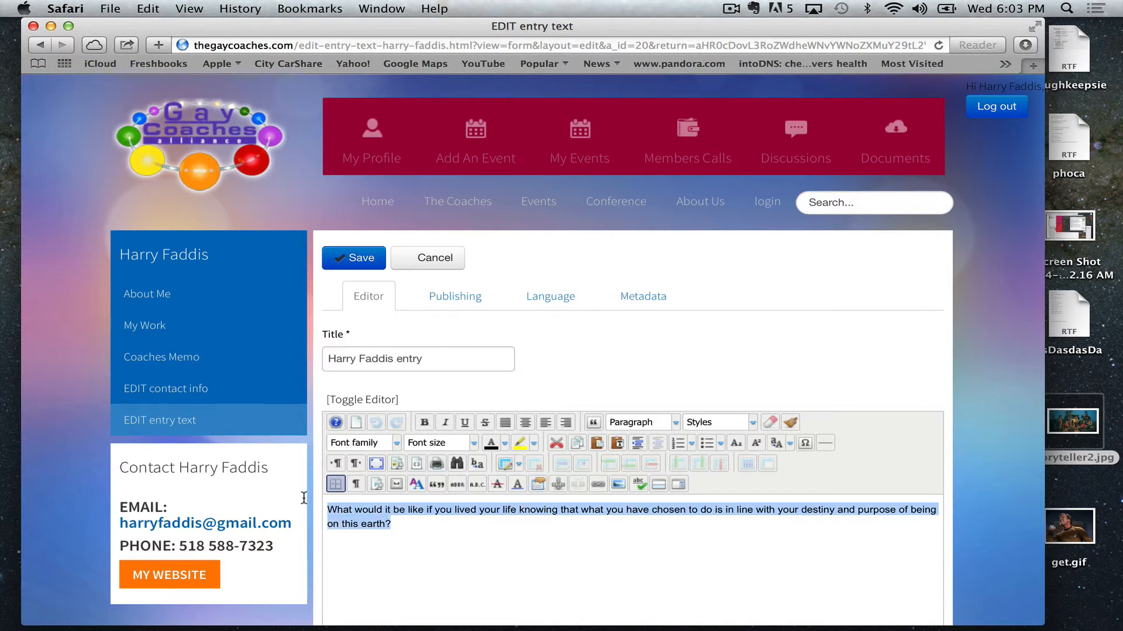
type("I like bo")
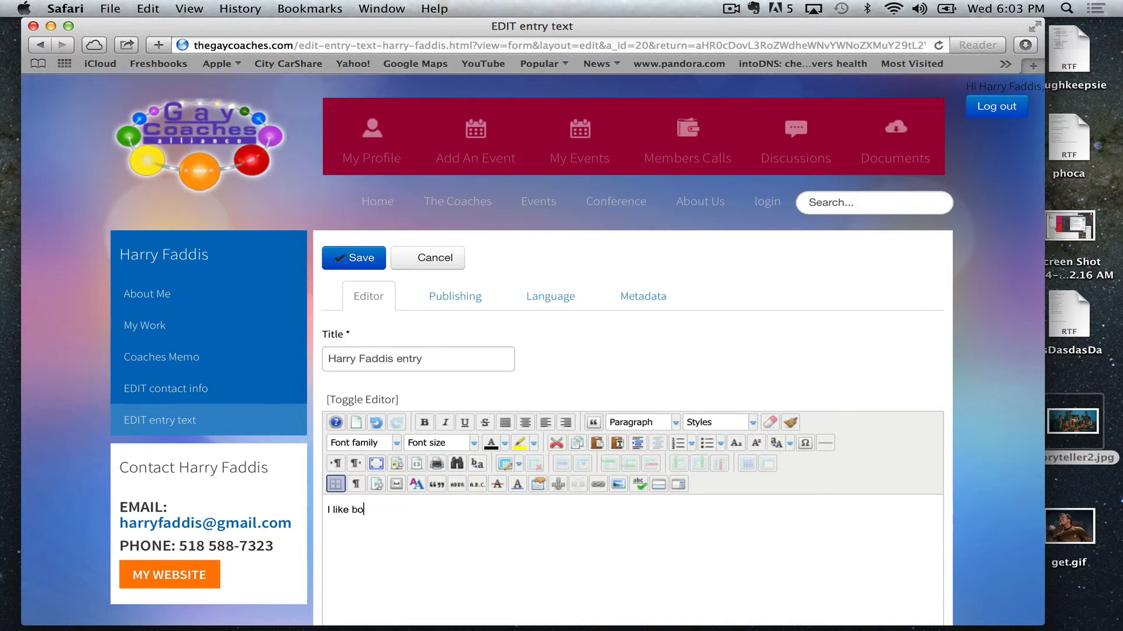
type("ogers!")
left_click(360, 258)
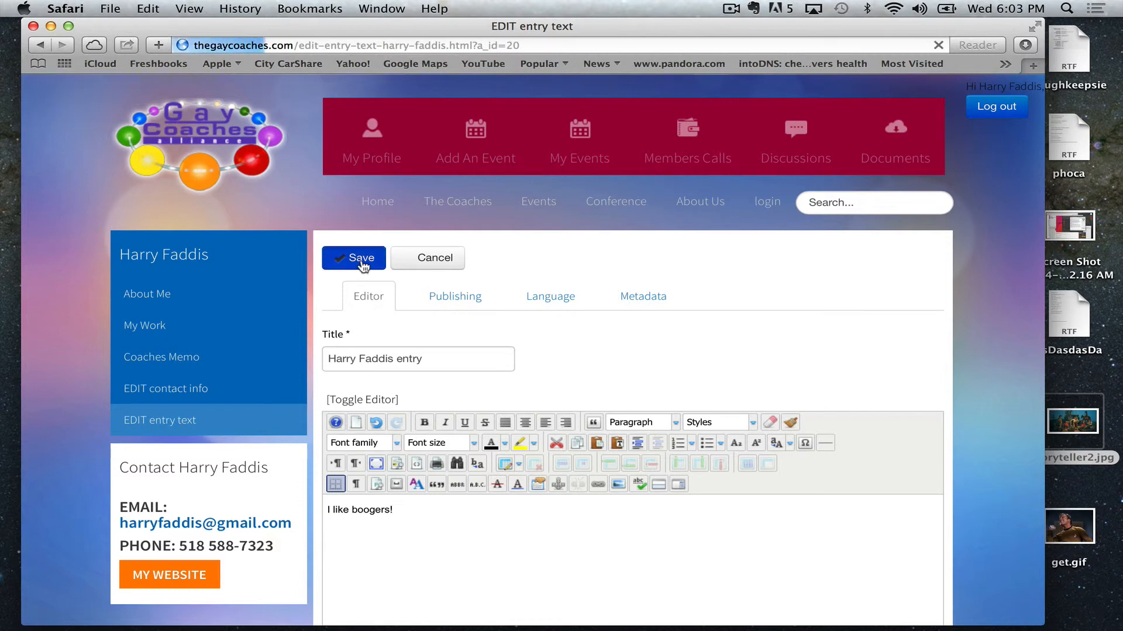